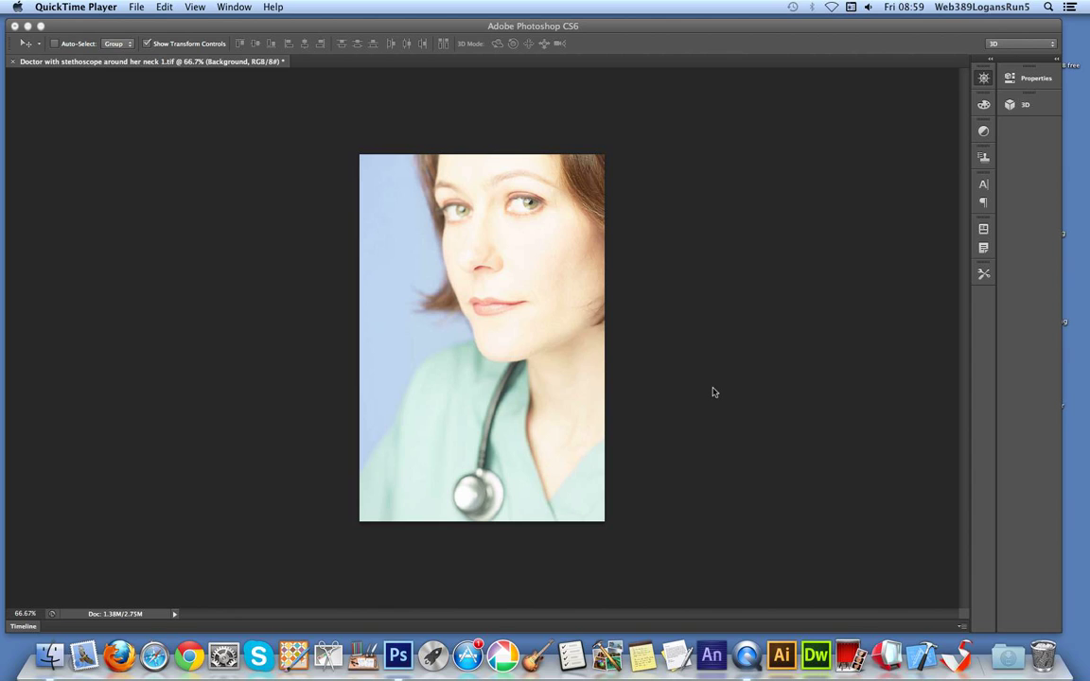
Bring the doctor portrait in Photoshop to the front and open the Layer menu.
{"action": "left_click", "coordinate": [297, 30]}
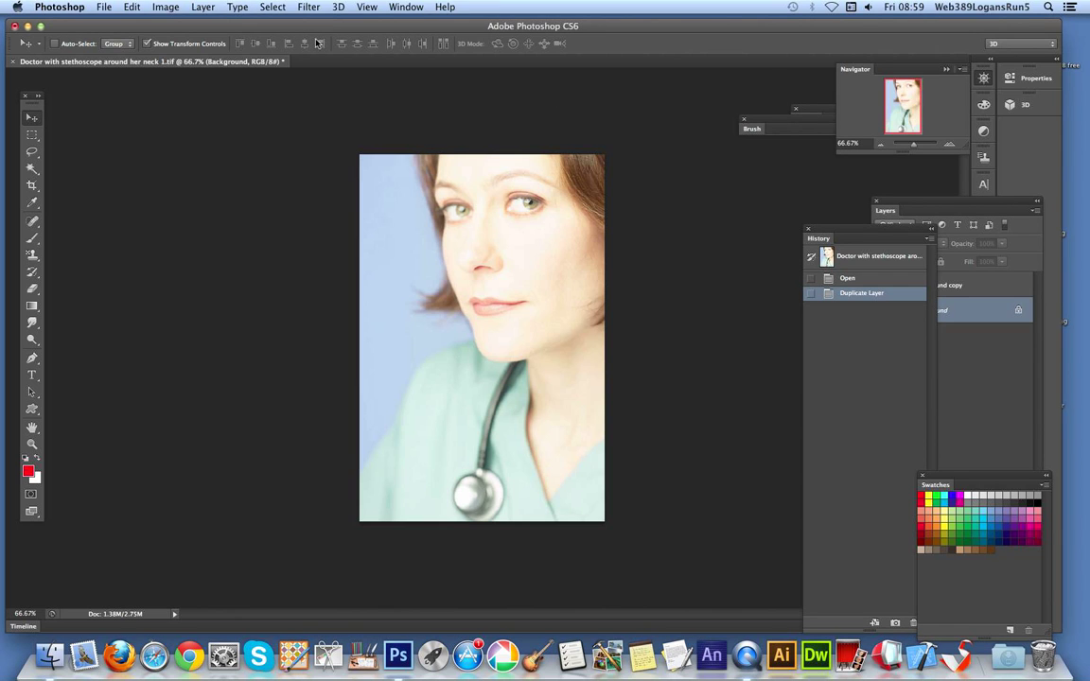
{"action": "left_click", "coordinate": [212, 6]}
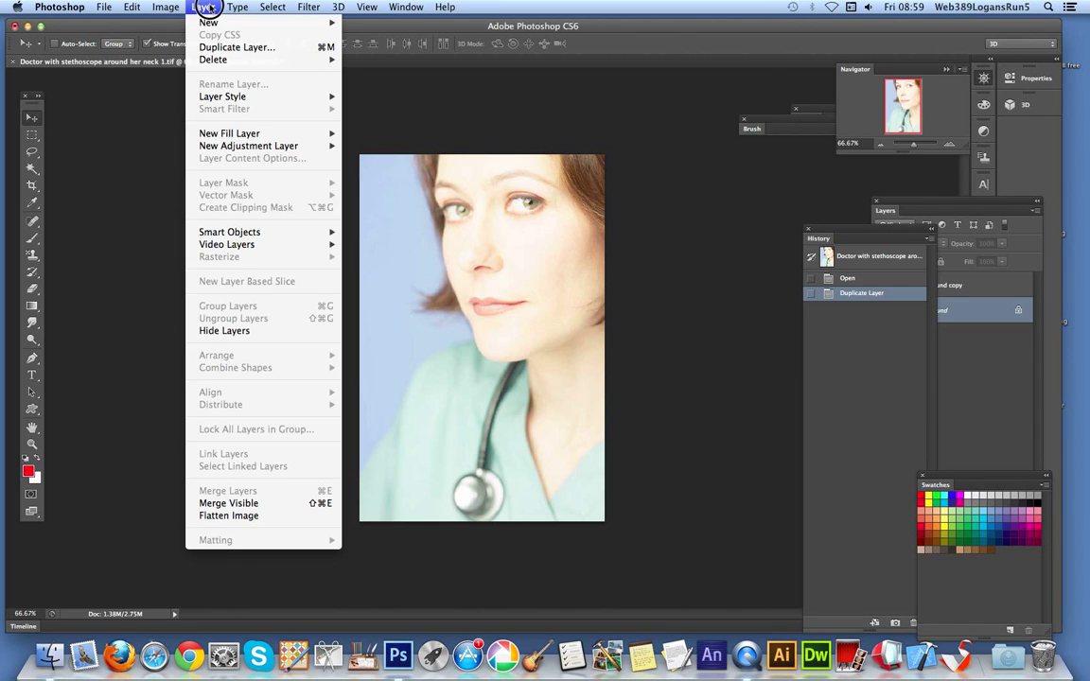
Duplicate the portrait layer as Background copy 2 and focus the Layers panel.
{"action": "left_click", "coordinate": [233, 49]}
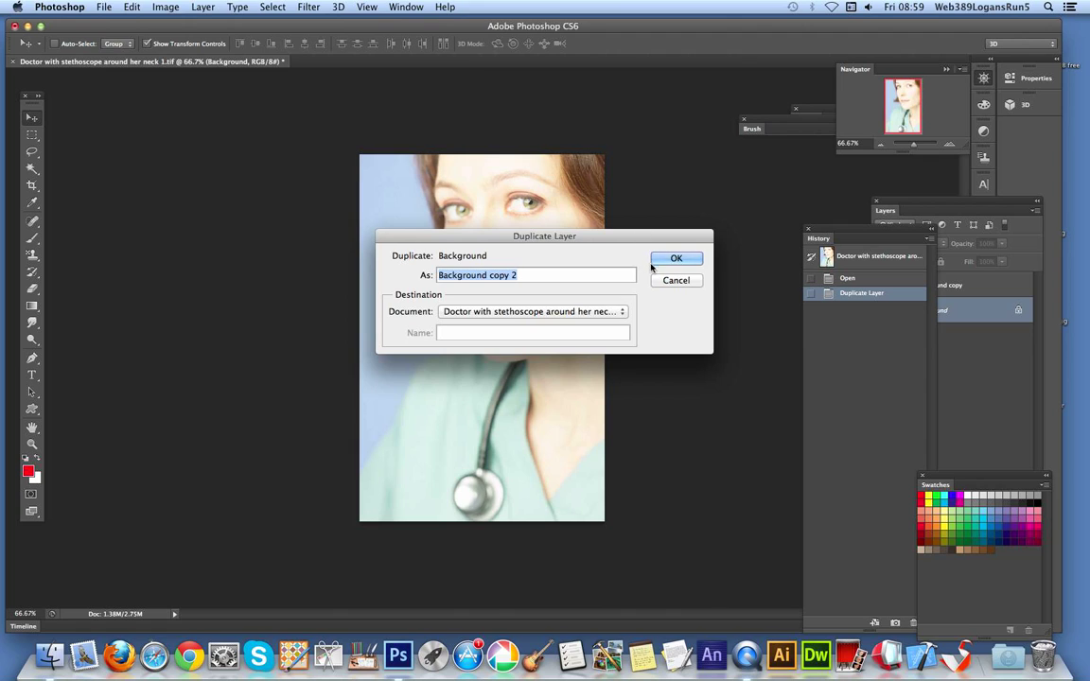
{"action": "left_click", "coordinate": [681, 261]}
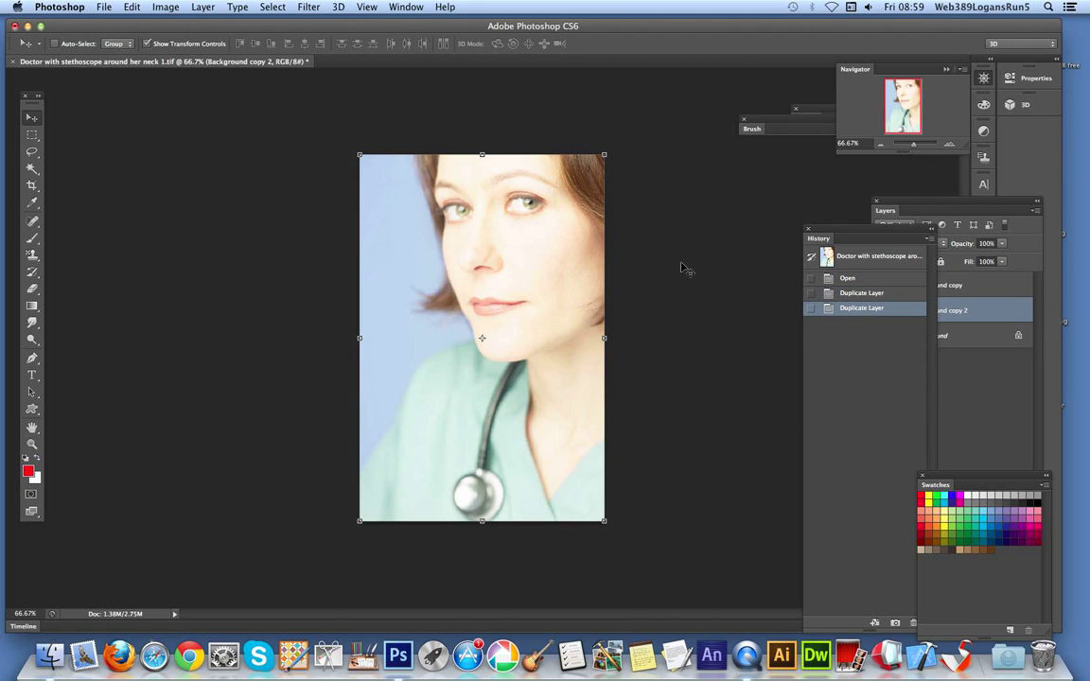
{"action": "left_click", "coordinate": [966, 294]}
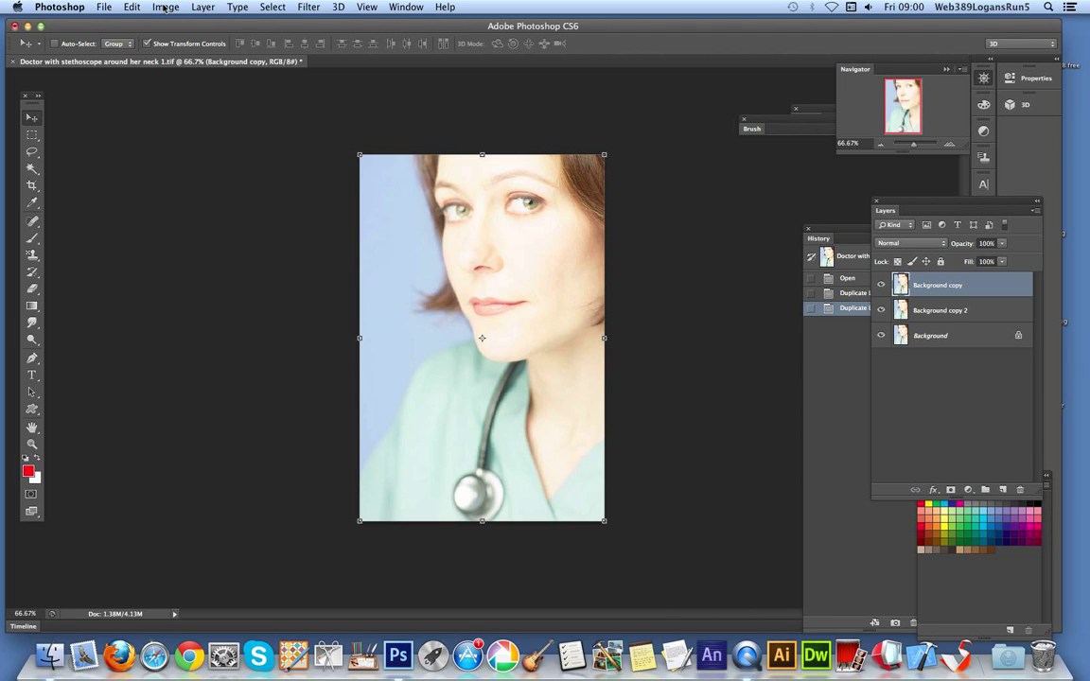
{"action": "left_click", "coordinate": [133, 6]}
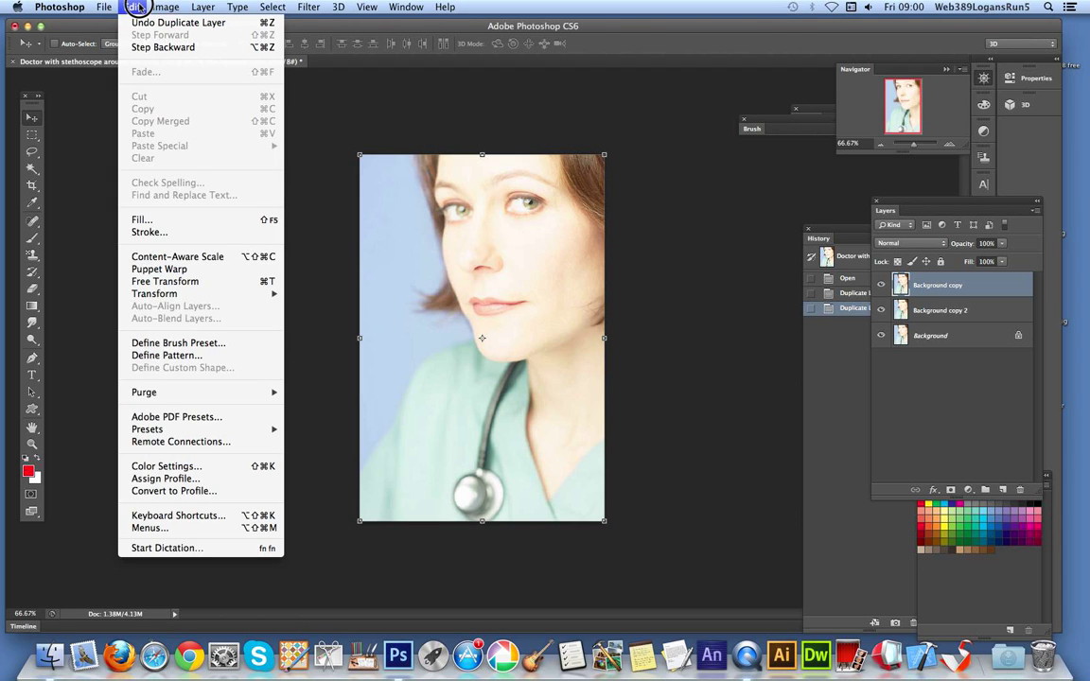
{"action": "left_click", "coordinate": [180, 516]}
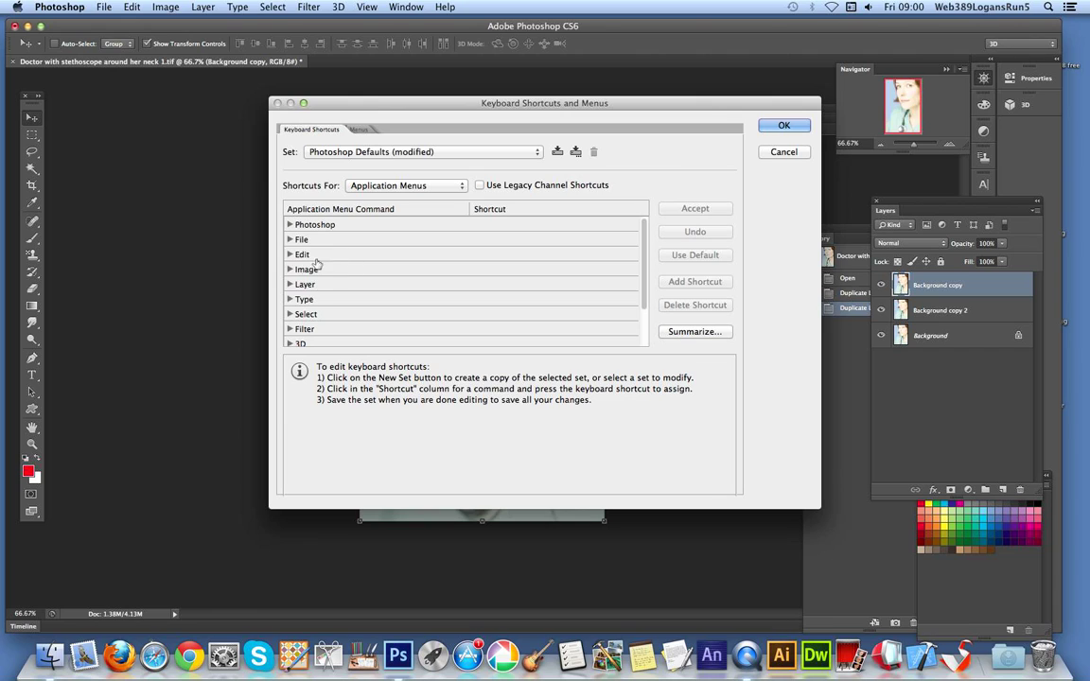
{"action": "left_click", "coordinate": [289, 284]}
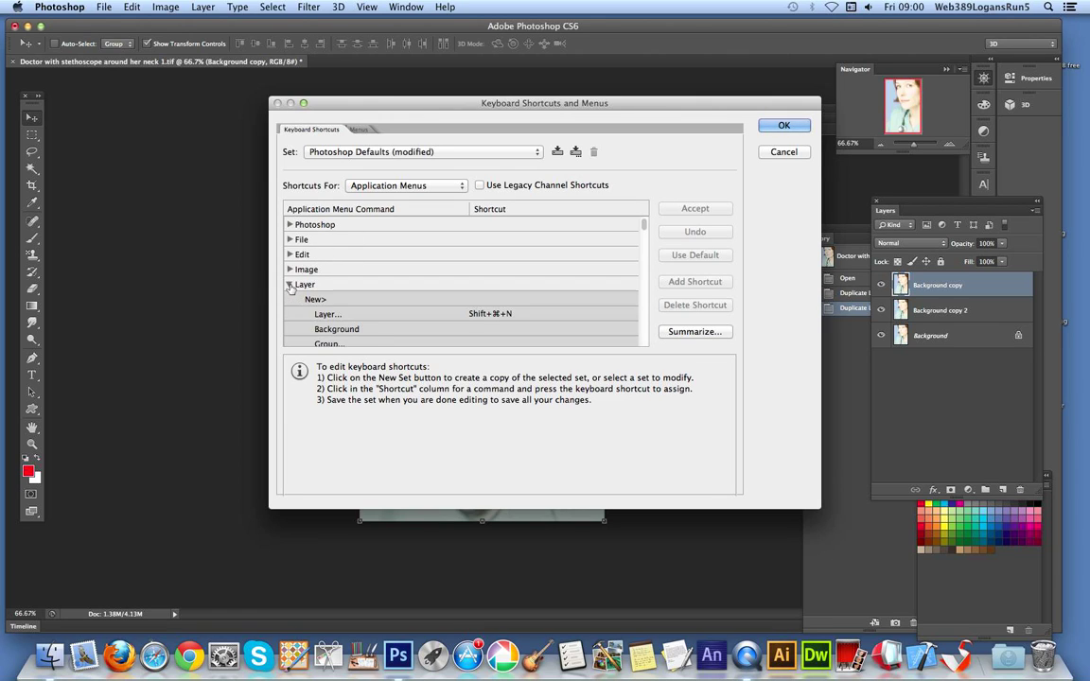
{"action": "scroll", "coordinate": [345, 343], "scroll_direction": "down", "scroll_amount": 5}
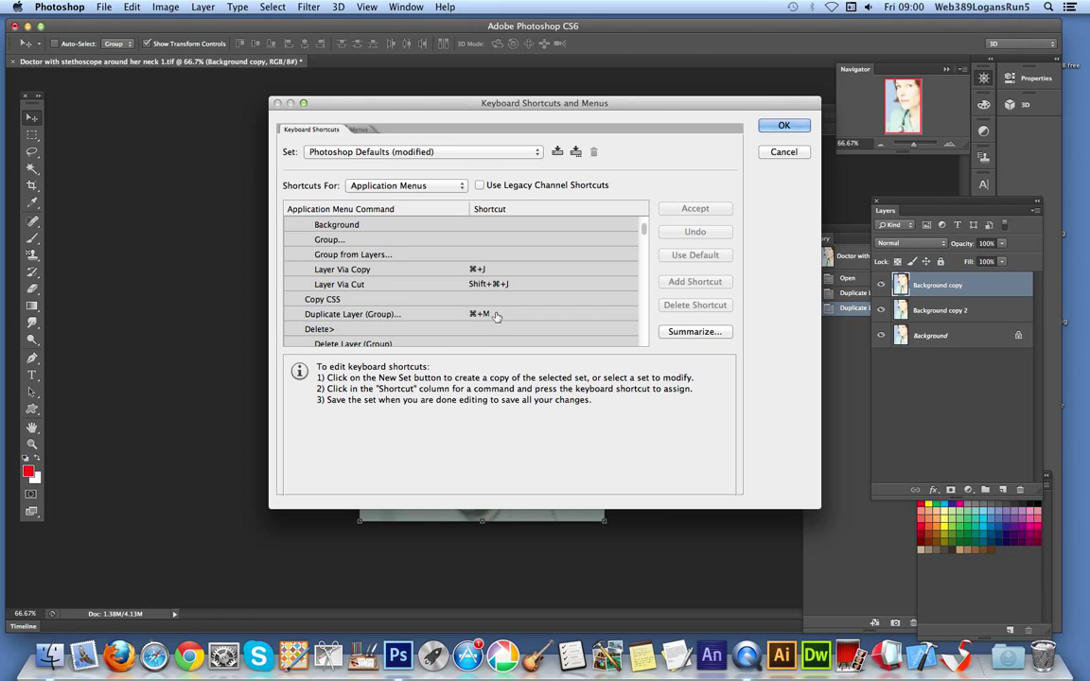
{"action": "left_click", "coordinate": [402, 315]}
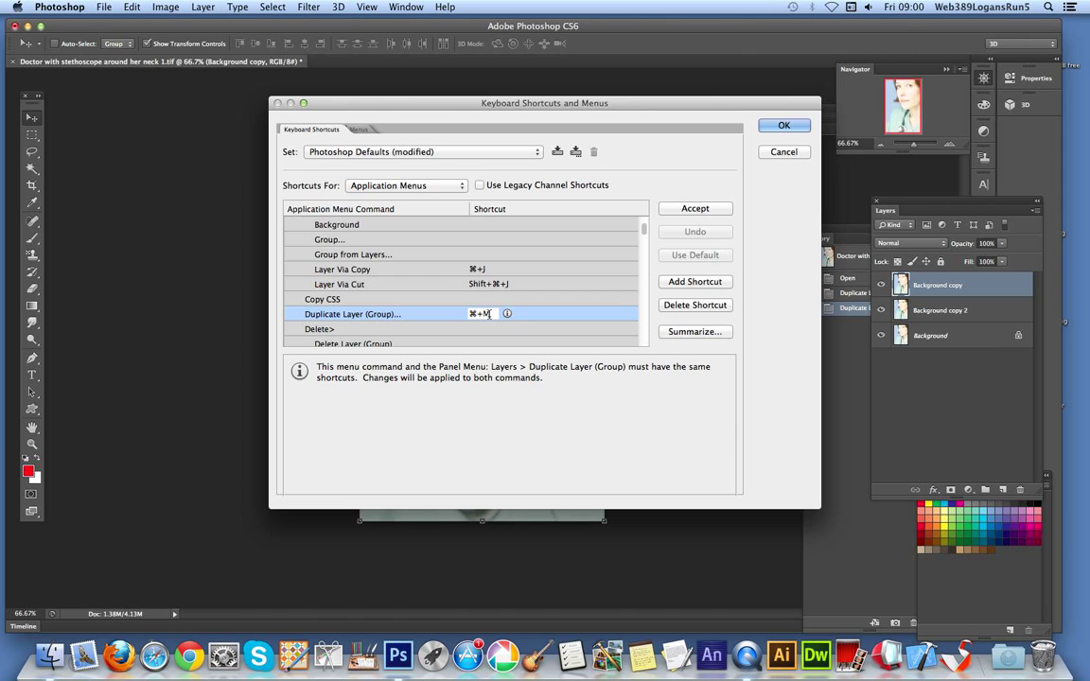
{"action": "left_click", "coordinate": [788, 127]}
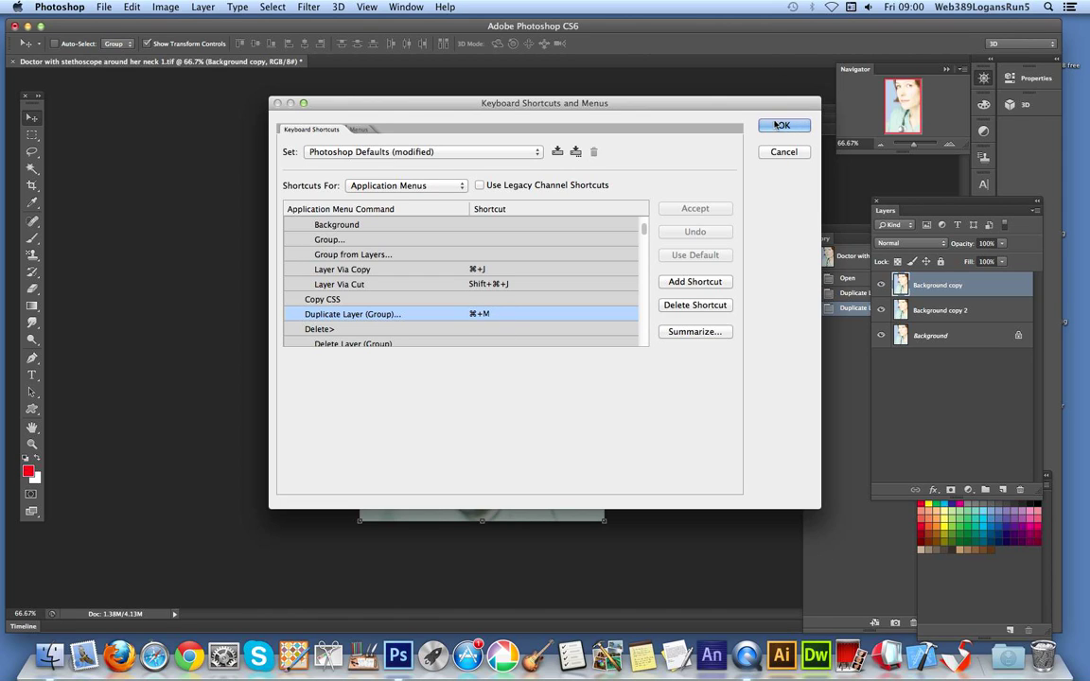
{"action": "left_click", "coordinate": [790, 128]}
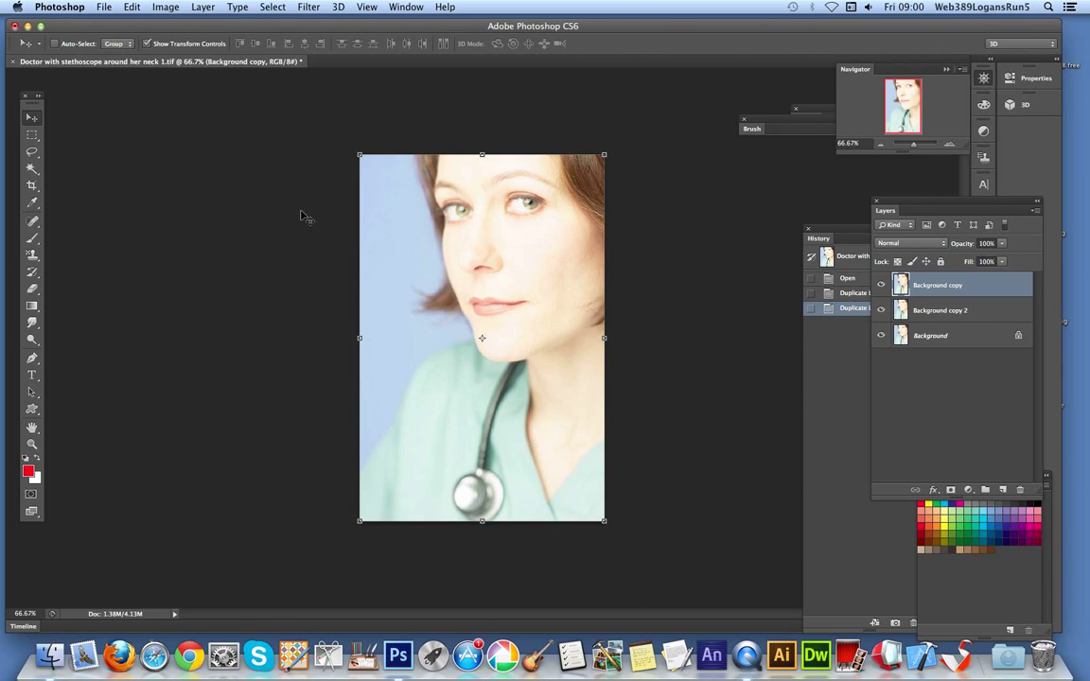
Duplicate the layer repeatedly with ⌘M, creating Background copy 3 through Background copy 8.
{"action": "key", "text": "super+m"}
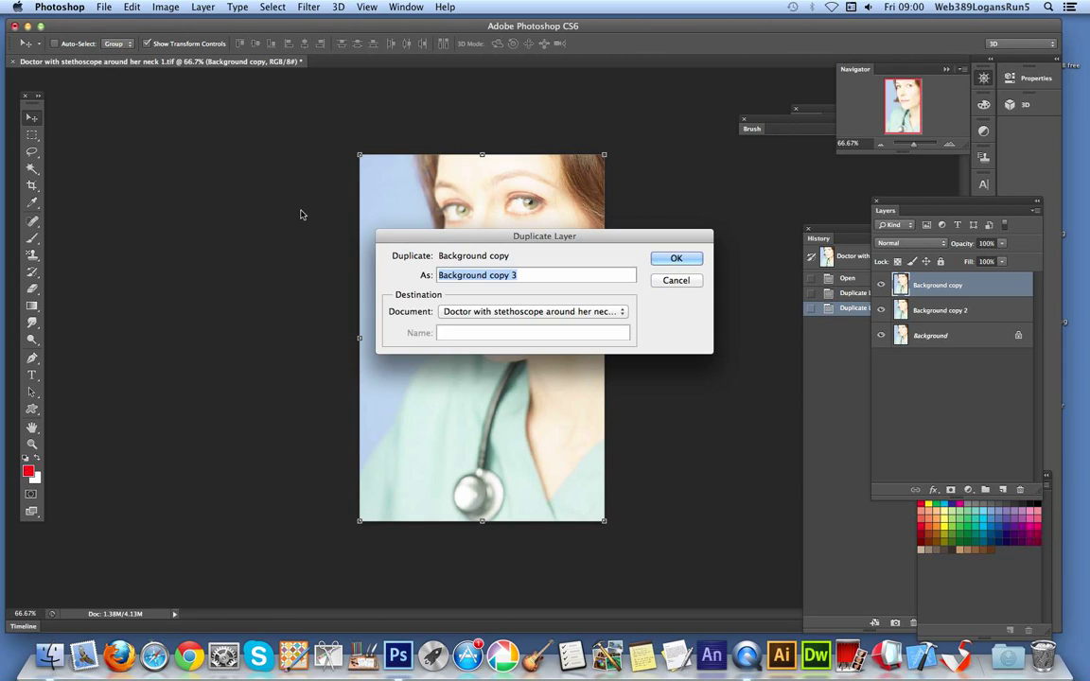
{"action": "key", "text": "Return"}
{"action": "key", "text": "super+m"}
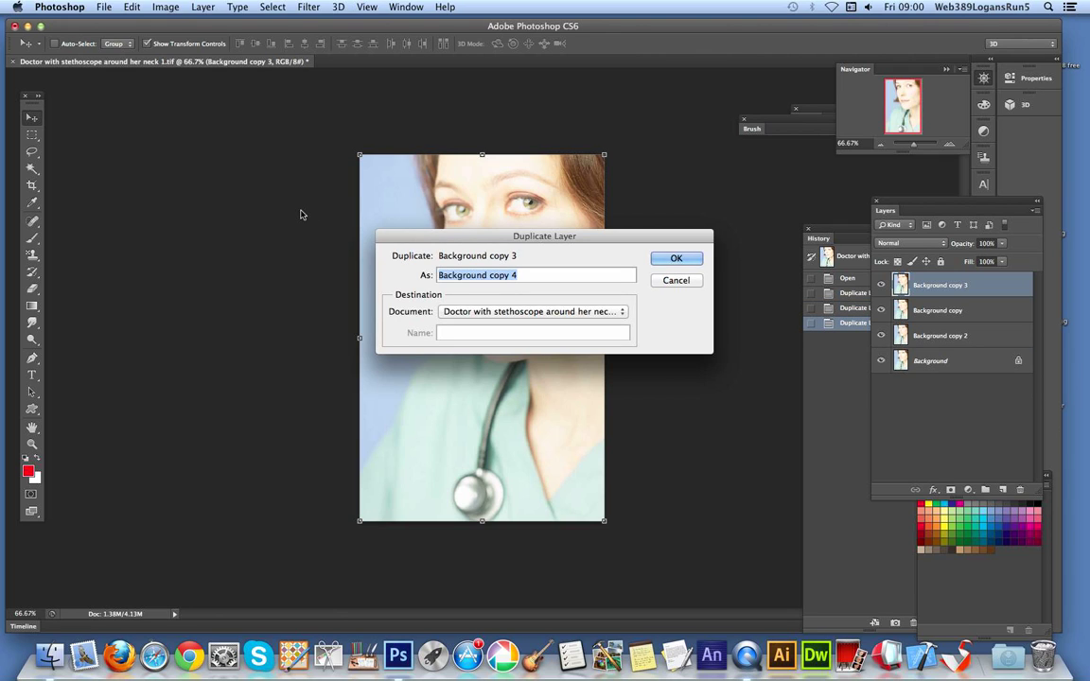
{"action": "key", "text": "Return"}
{"action": "key", "text": "super+m"}
{"action": "key", "text": "Return"}
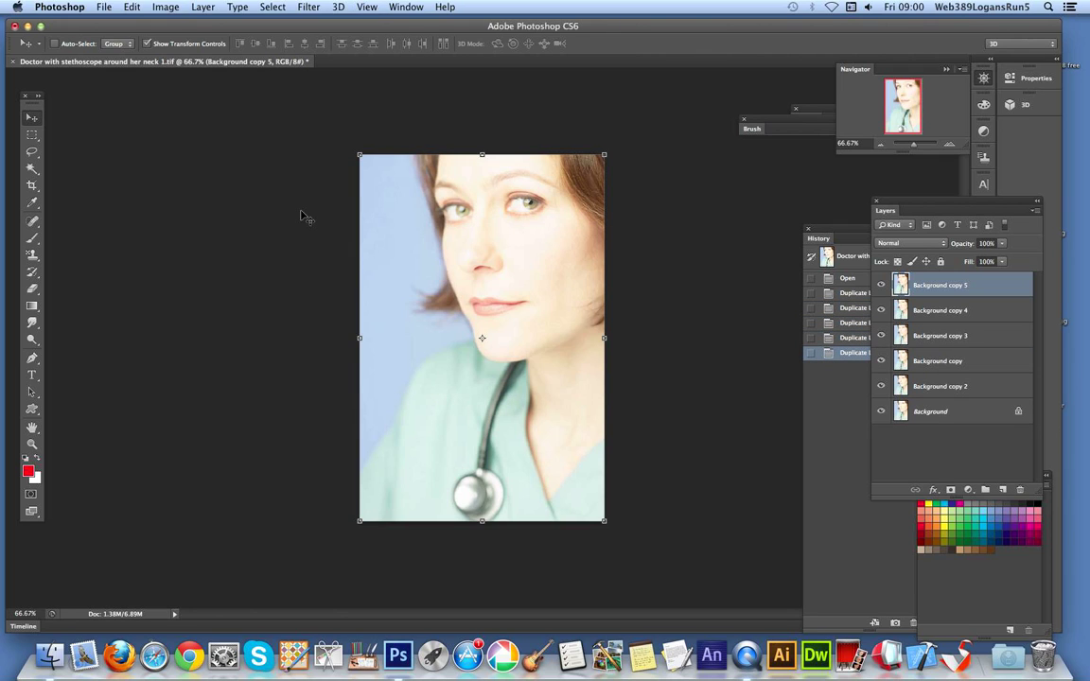
{"action": "key", "text": "super+m"}
{"action": "key", "text": "Return"}
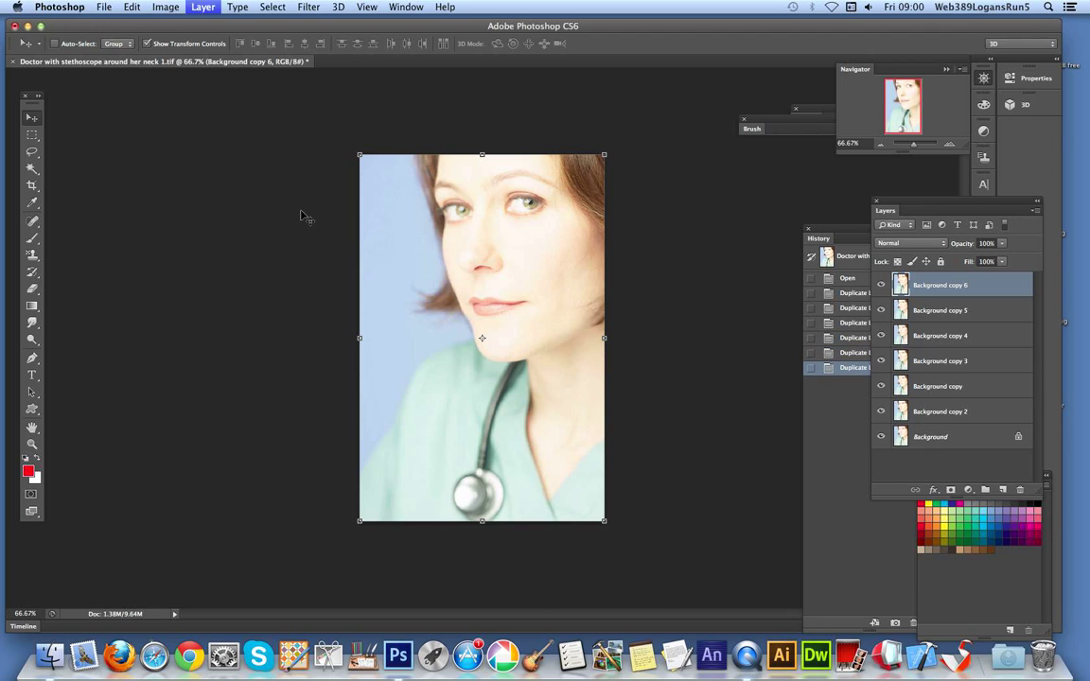
{"action": "key", "text": "super+m"}
{"action": "key", "text": "Return"}
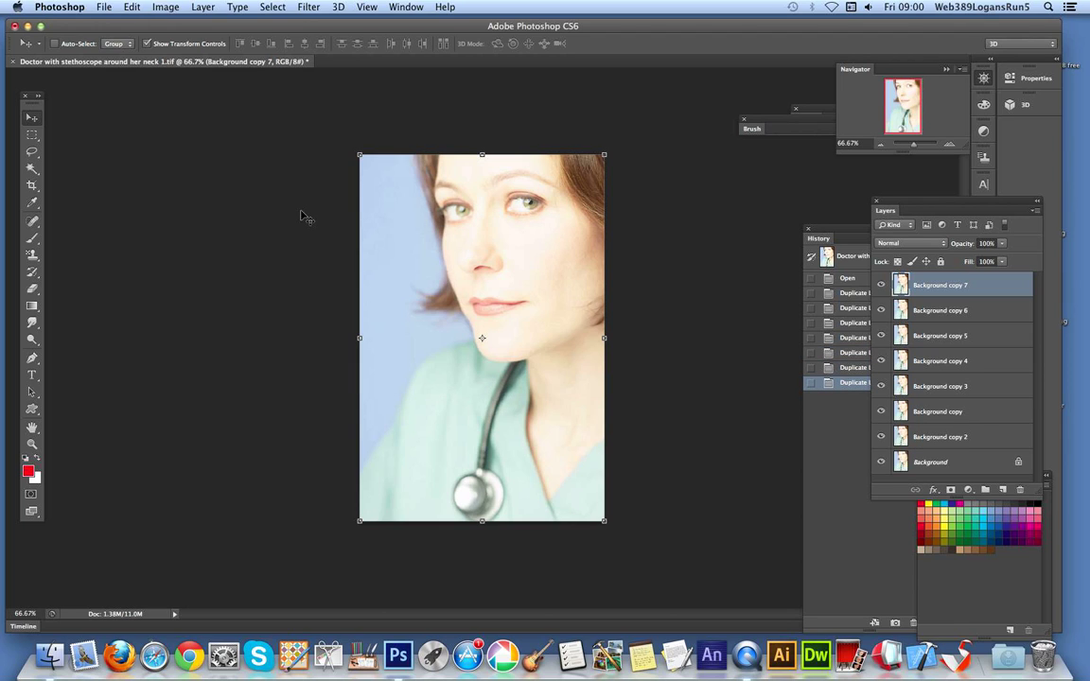
{"action": "key", "text": "super+m"}
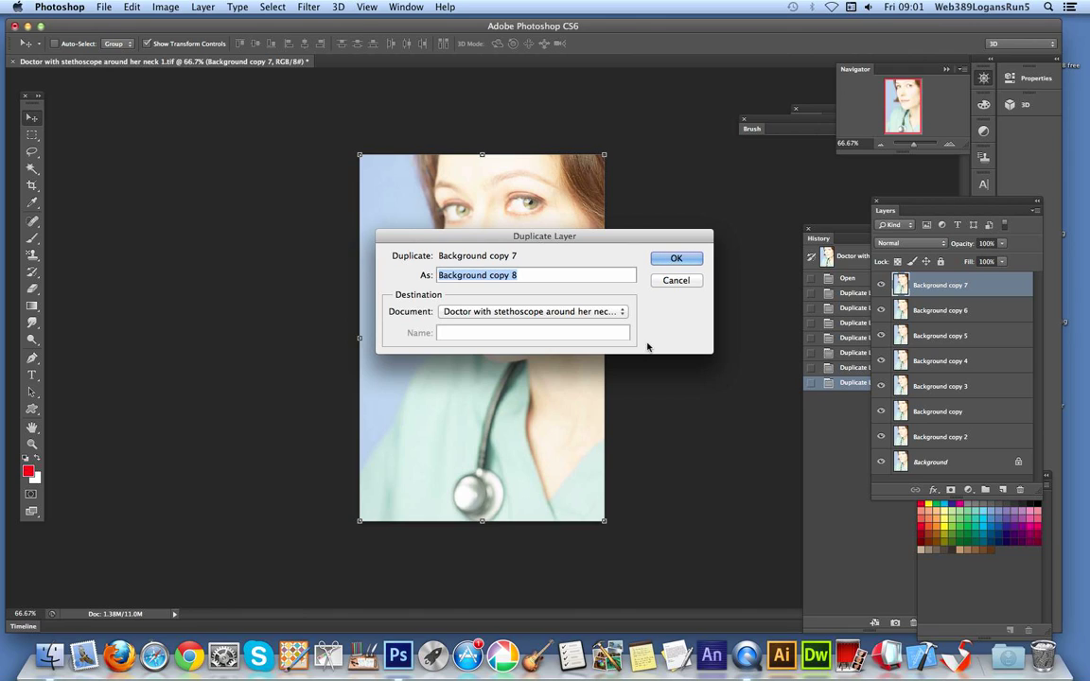
{"action": "left_click", "coordinate": [683, 258]}
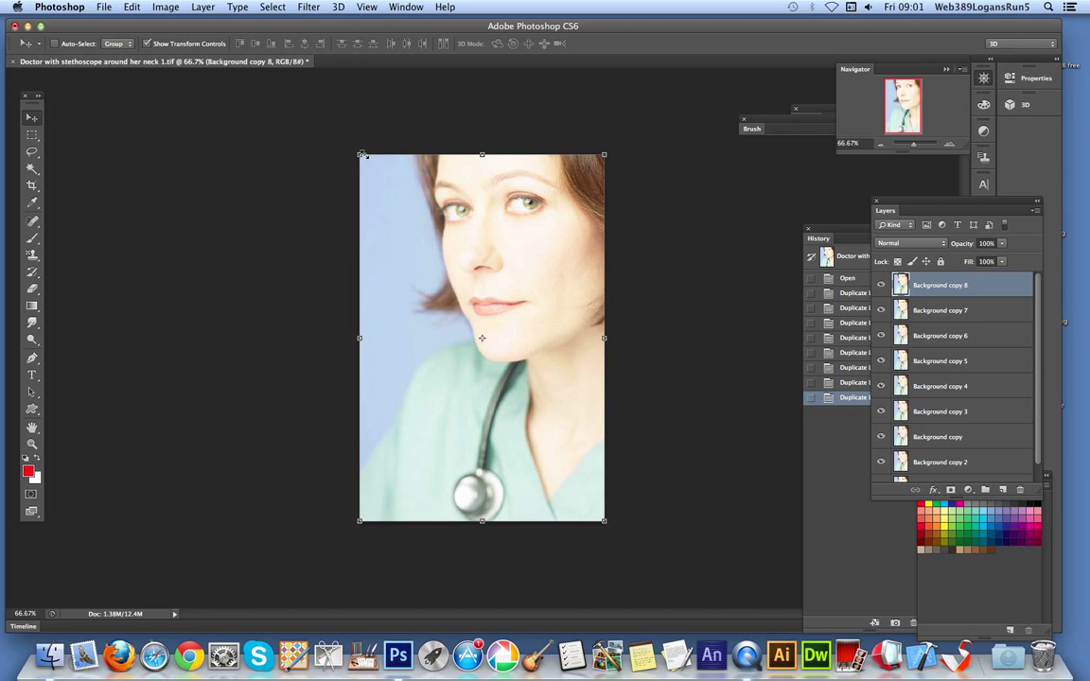
Shrink Background copy 8 into a small tile, then scale Background copy 7 to about 72% and move it lower.
{"action": "left_click_drag", "start_coordinate": [363, 155], "coordinate": [399, 238]}
{"action": "key", "text": "Return"}
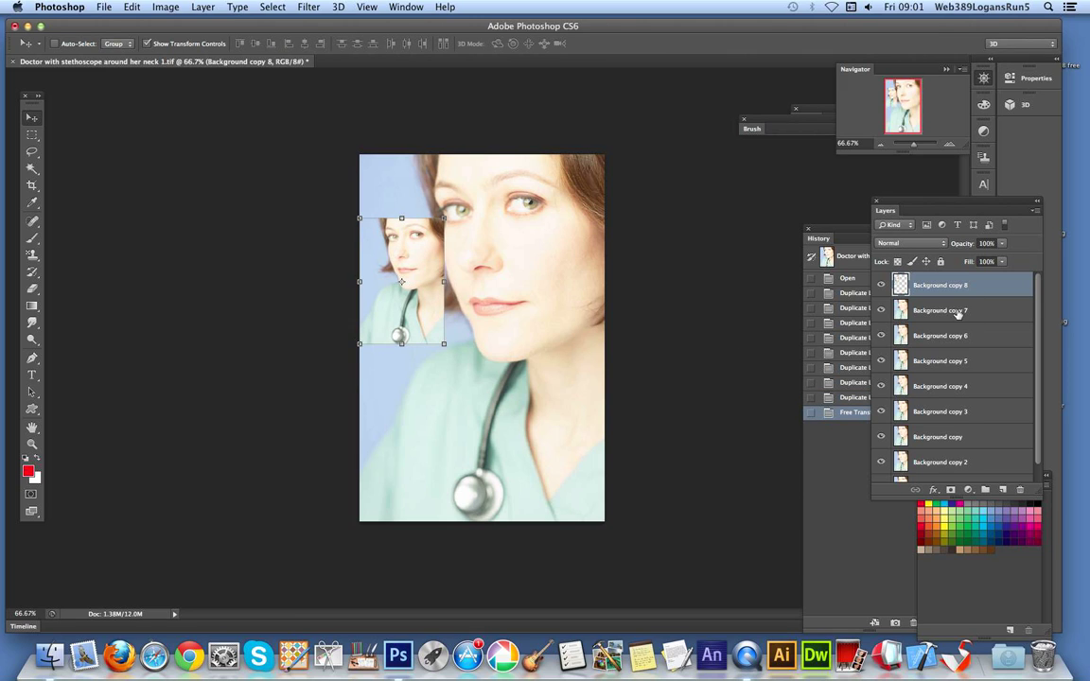
{"action": "left_click", "coordinate": [959, 313]}
{"action": "key", "text": "super+t"}
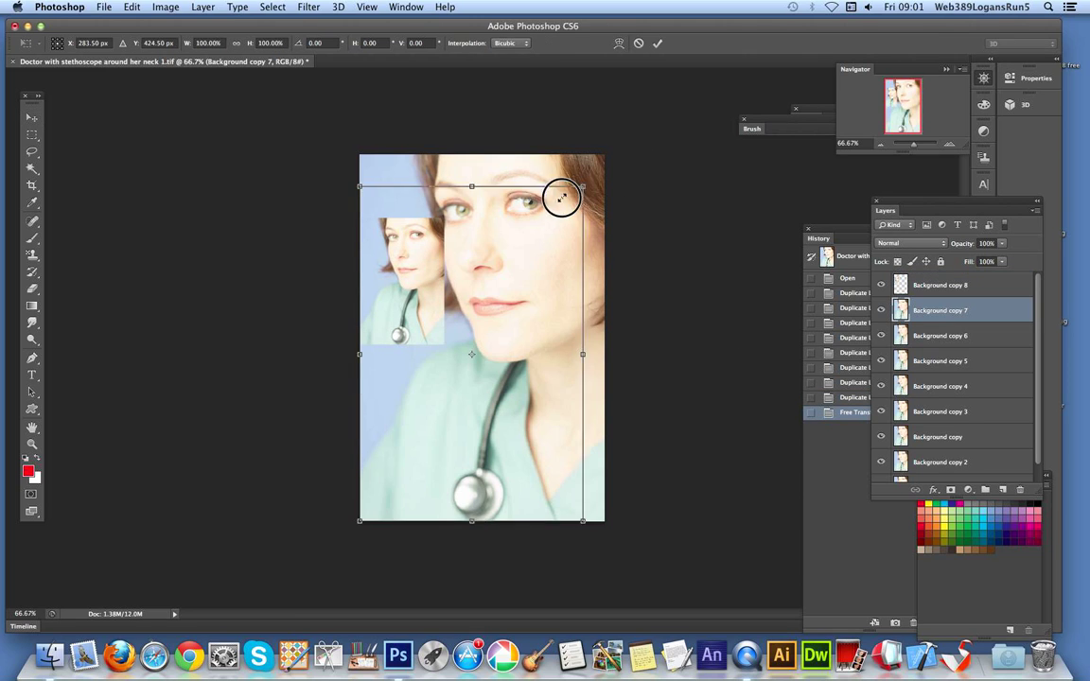
{"action": "left_click_drag", "start_coordinate": [561, 197], "coordinate": [534, 259]}
{"action": "left_click_drag", "start_coordinate": [454, 316], "coordinate": [502, 400]}
{"action": "key", "text": "Return"}
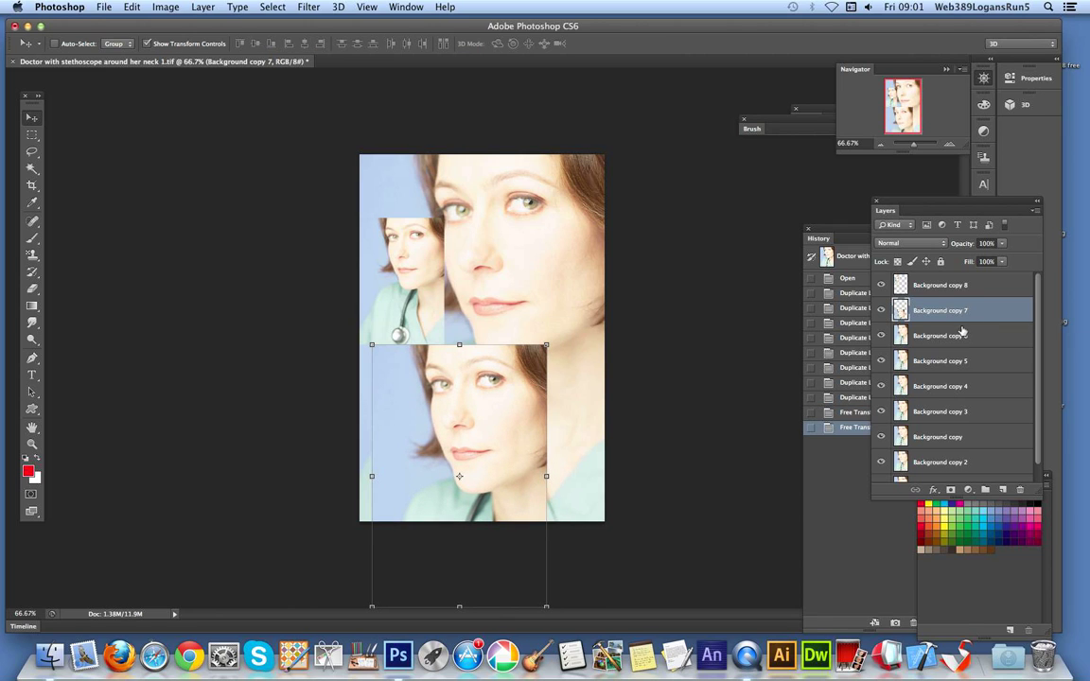
Shrink Background copy 6 and shift it right, then scale Background copy 5 to about 62%.
{"action": "left_click", "coordinate": [962, 334]}
{"action": "left_click_drag", "start_coordinate": [602, 155], "coordinate": [642, 302]}
{"action": "key", "text": "Return"}
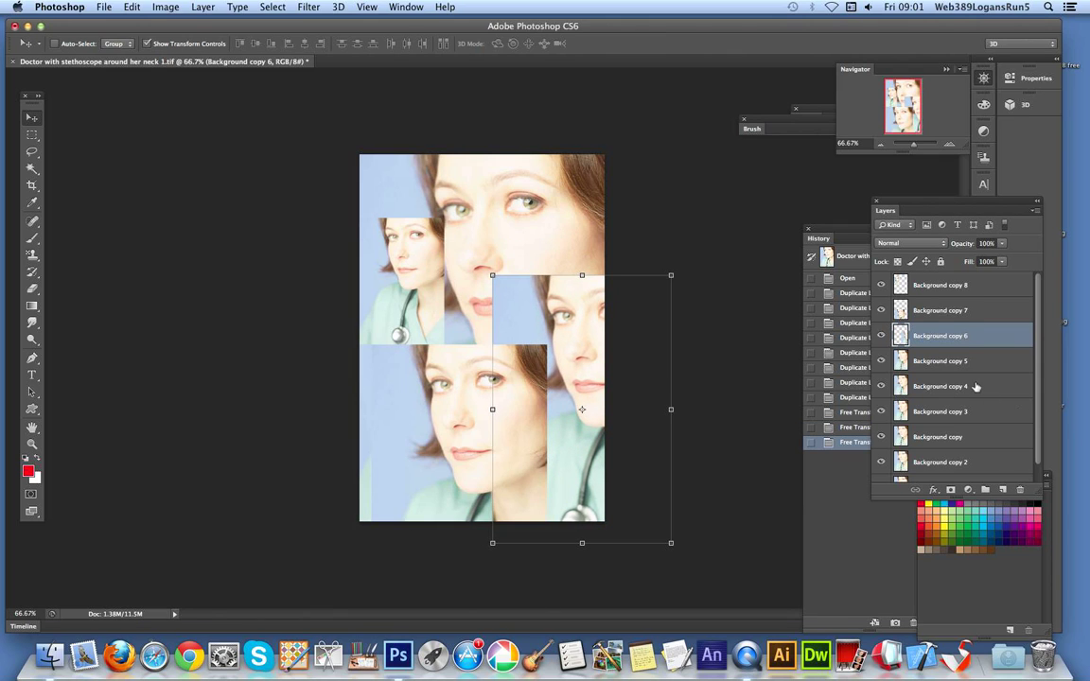
{"action": "left_click", "coordinate": [946, 361]}
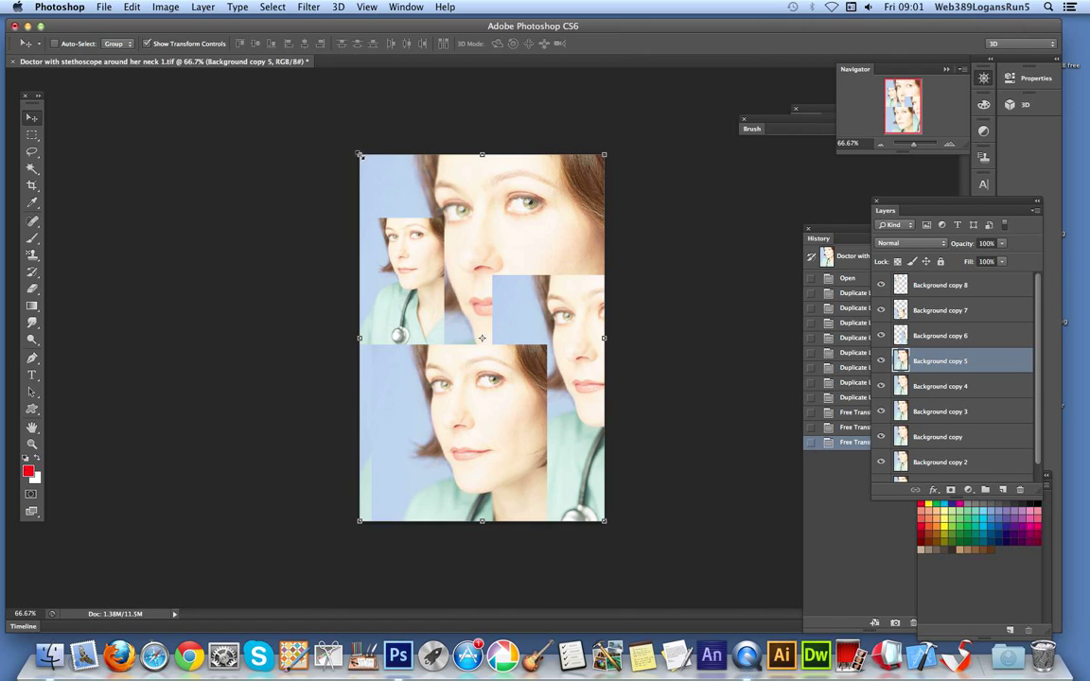
{"action": "left_click_drag", "start_coordinate": [360, 154], "coordinate": [426, 266]}
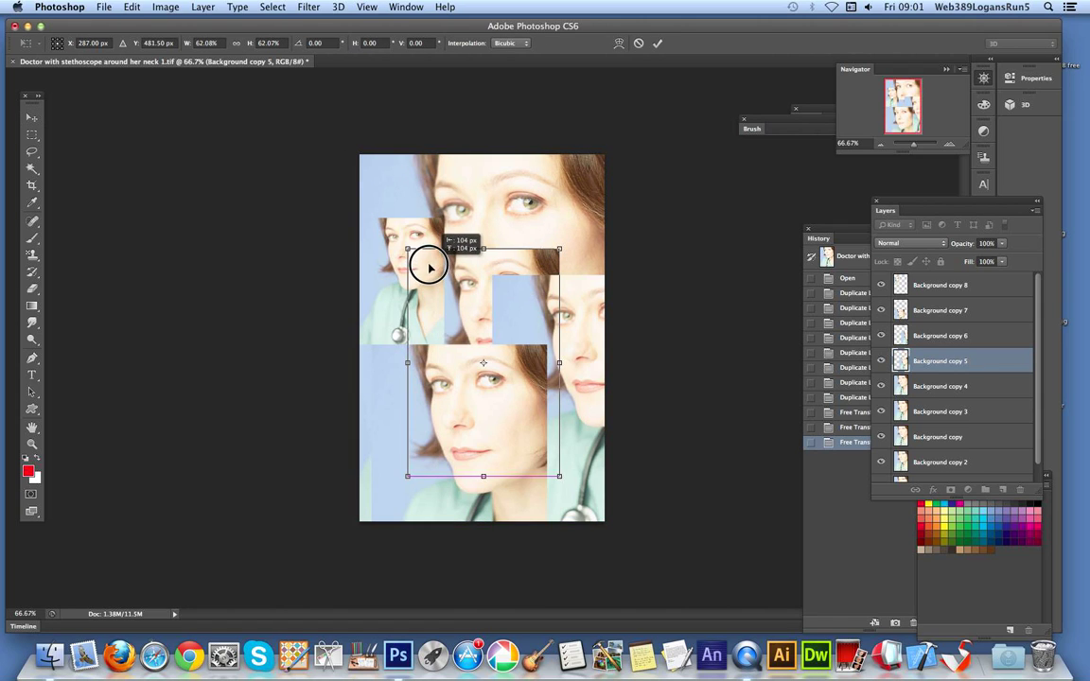
{"action": "key", "text": "Return"}
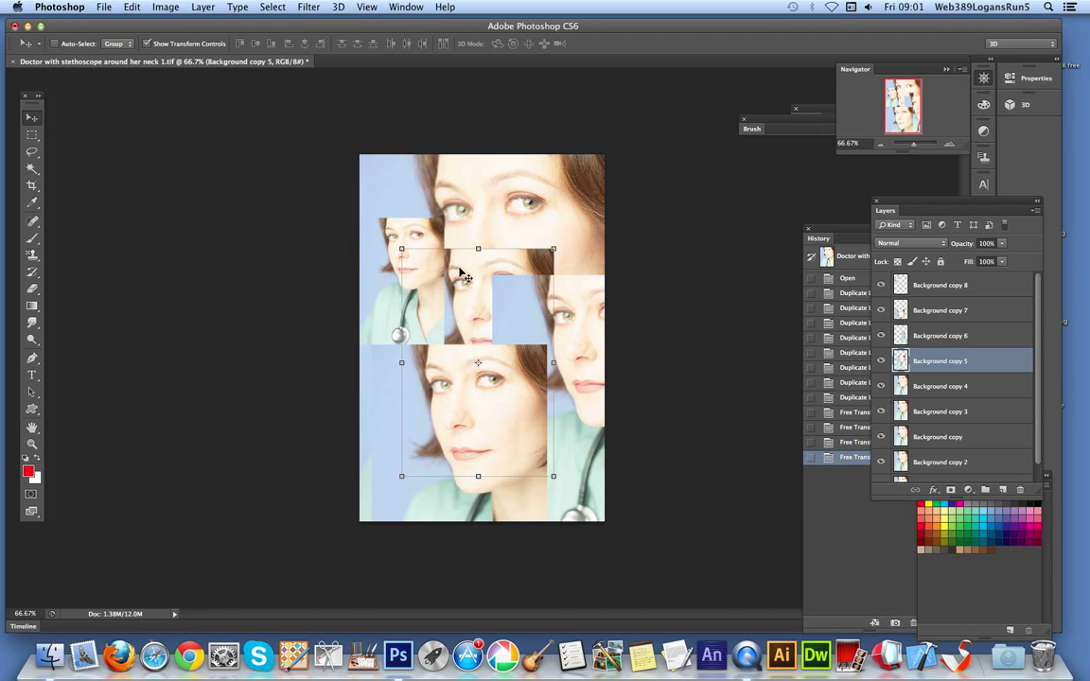
Revert to the Open history state and define the portrait as pattern 'Doctor with stethoscope around her neck 1.tif'.
{"action": "left_click", "coordinate": [848, 280]}
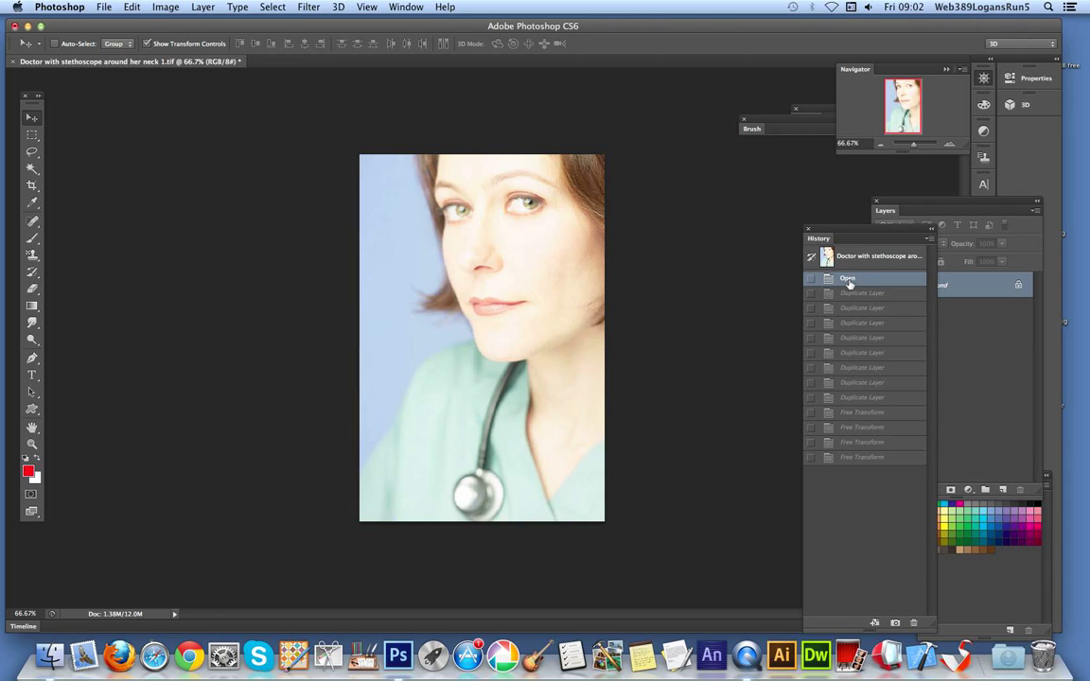
{"action": "left_click", "coordinate": [131, 8]}
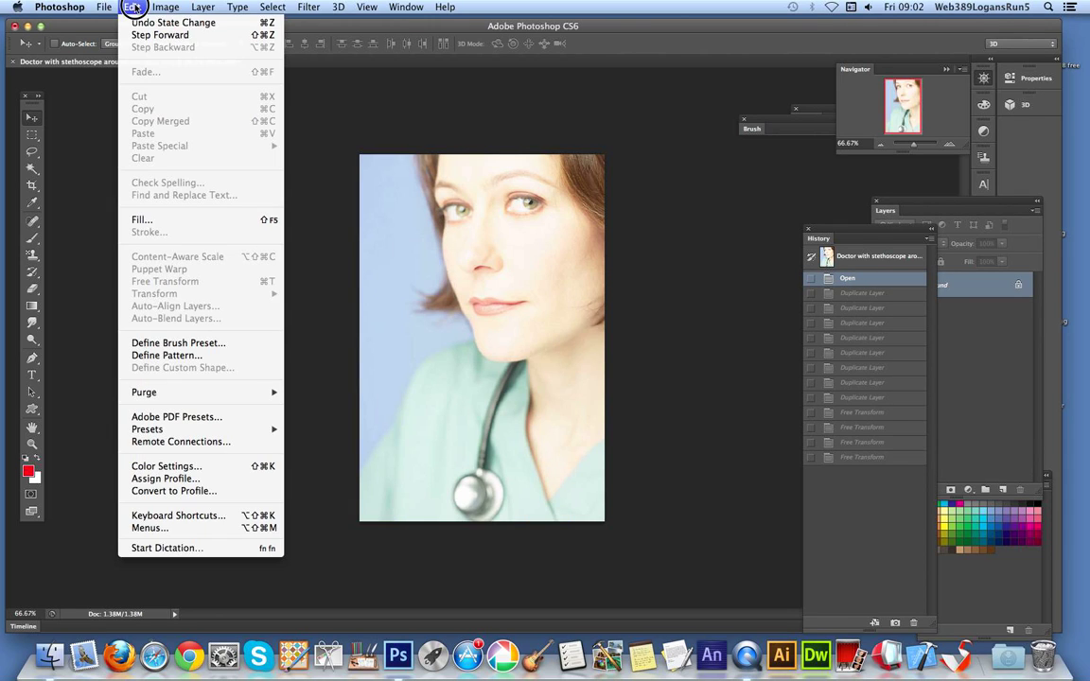
{"action": "left_click", "coordinate": [178, 356]}
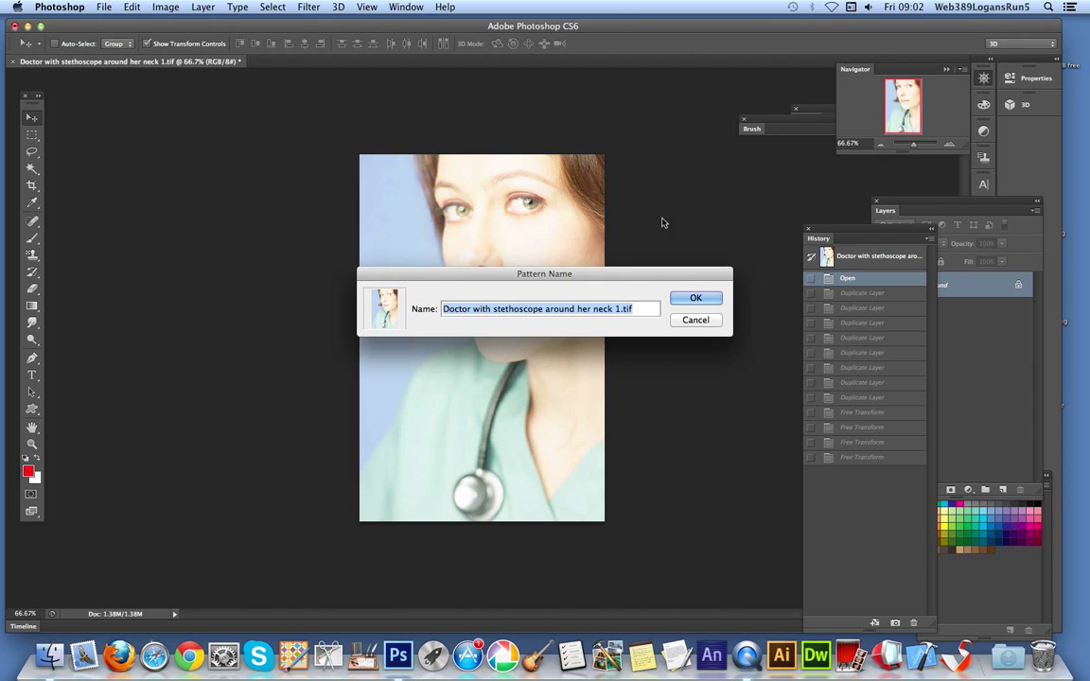
{"action": "left_click", "coordinate": [697, 299]}
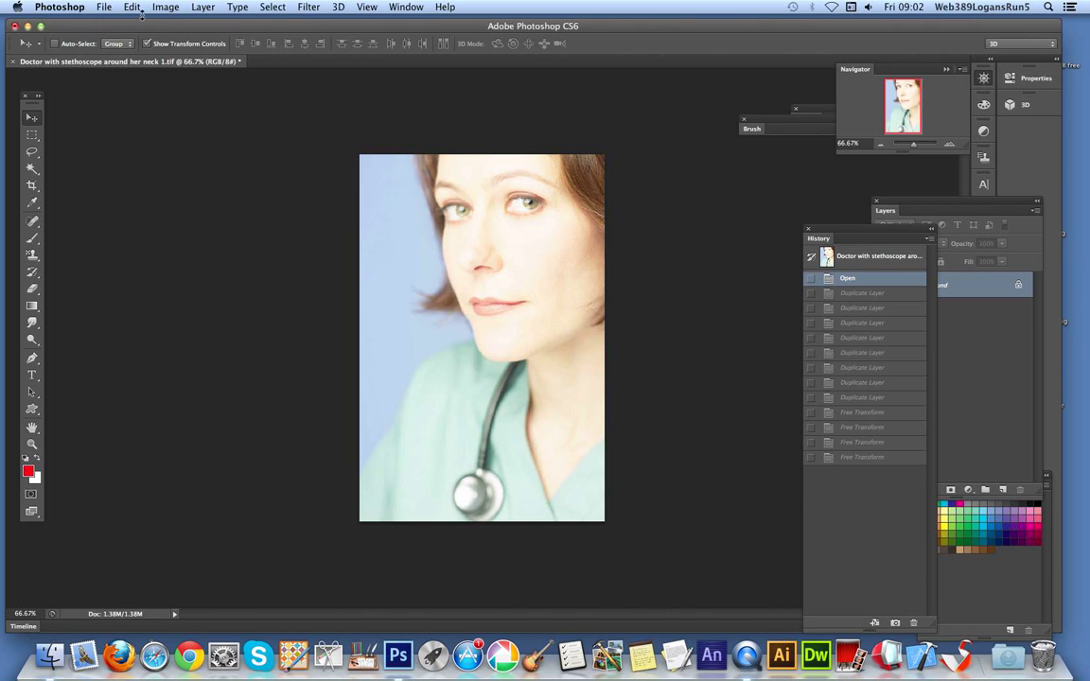
{"action": "left_click", "coordinate": [133, 7]}
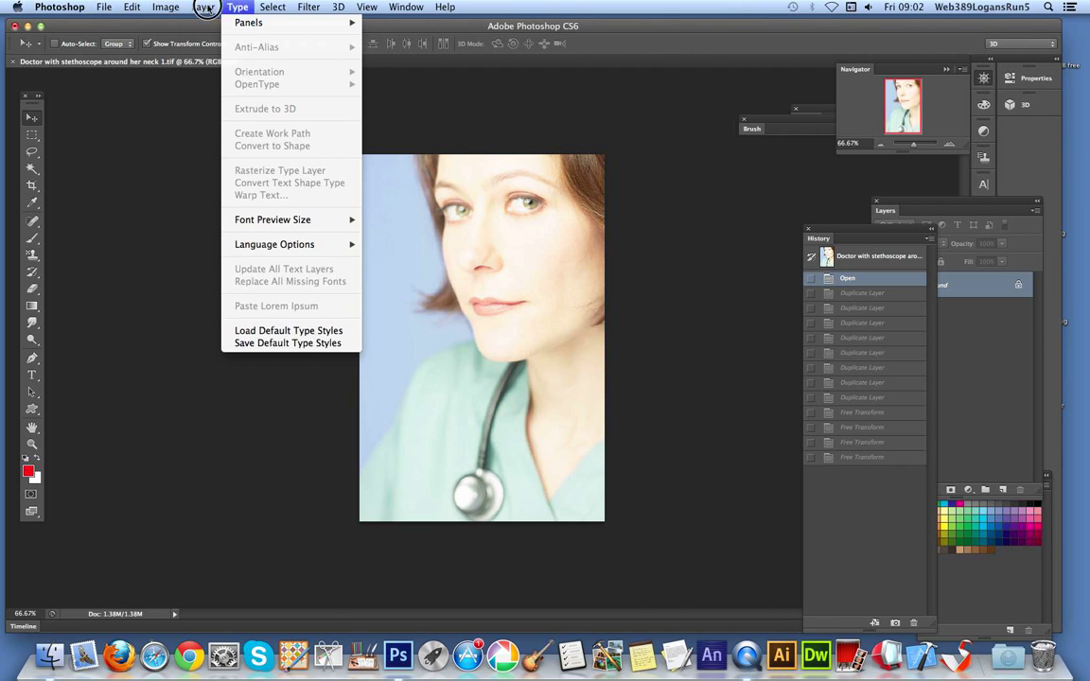
Add a Pattern Fill 1 layer at 25% scale, tiling the portrait in a 4-by-4 grid.
{"action": "mouse_move", "coordinate": [205, 8]}
{"action": "mouse_move", "coordinate": [256, 133]}
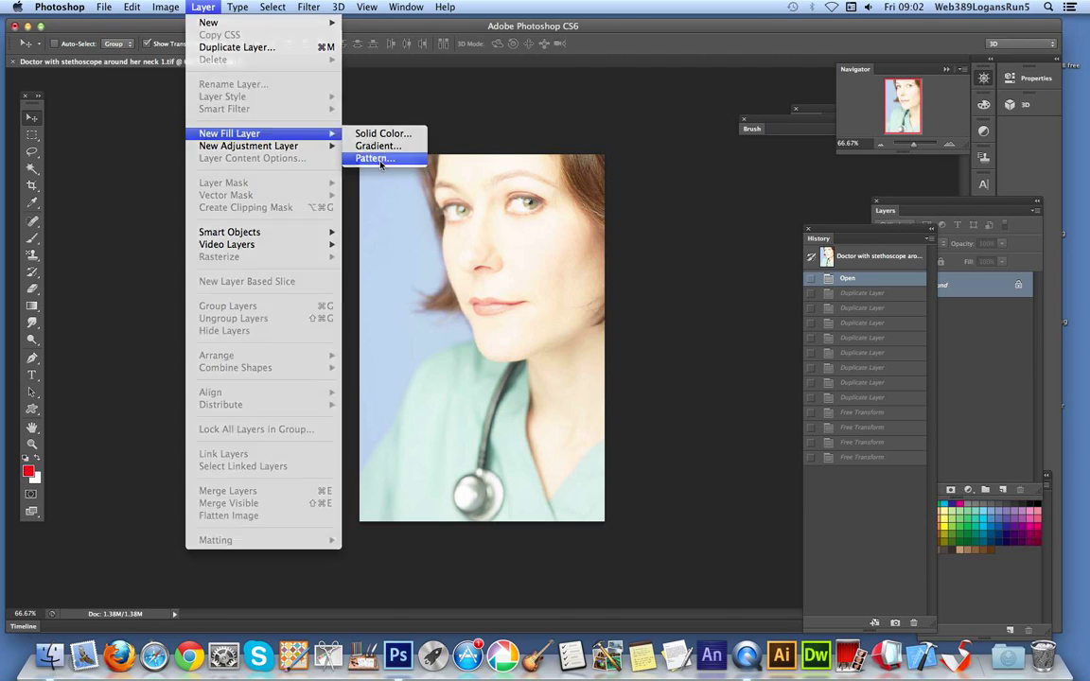
{"action": "left_click", "coordinate": [377, 161]}
{"action": "left_click", "coordinate": [636, 271]}
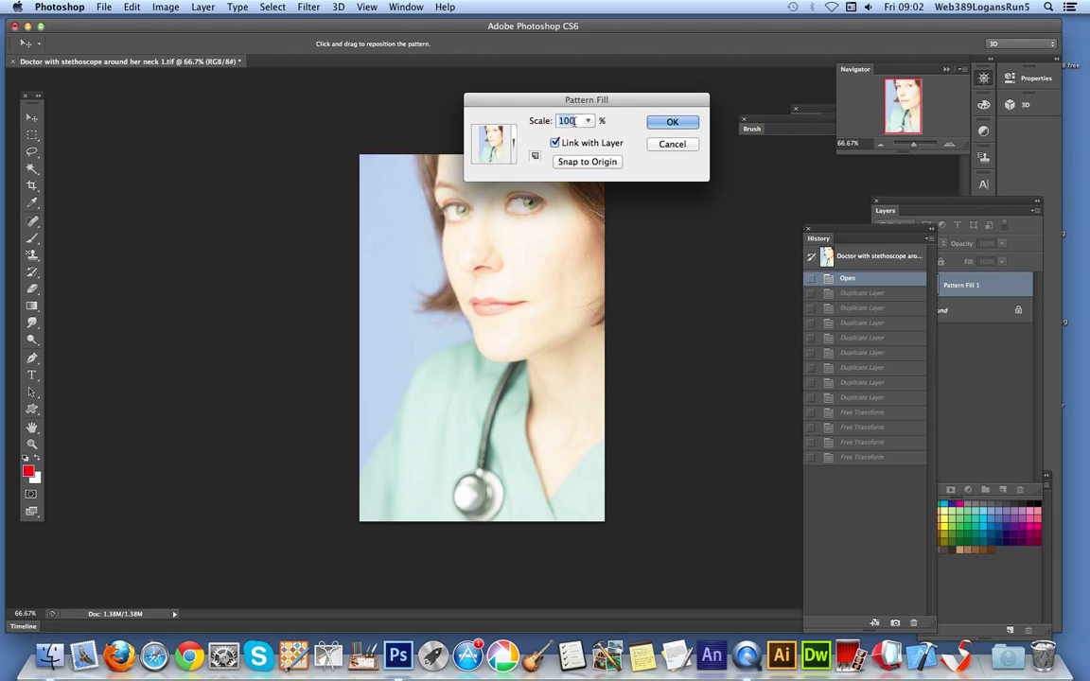
{"action": "type", "text": "2"}
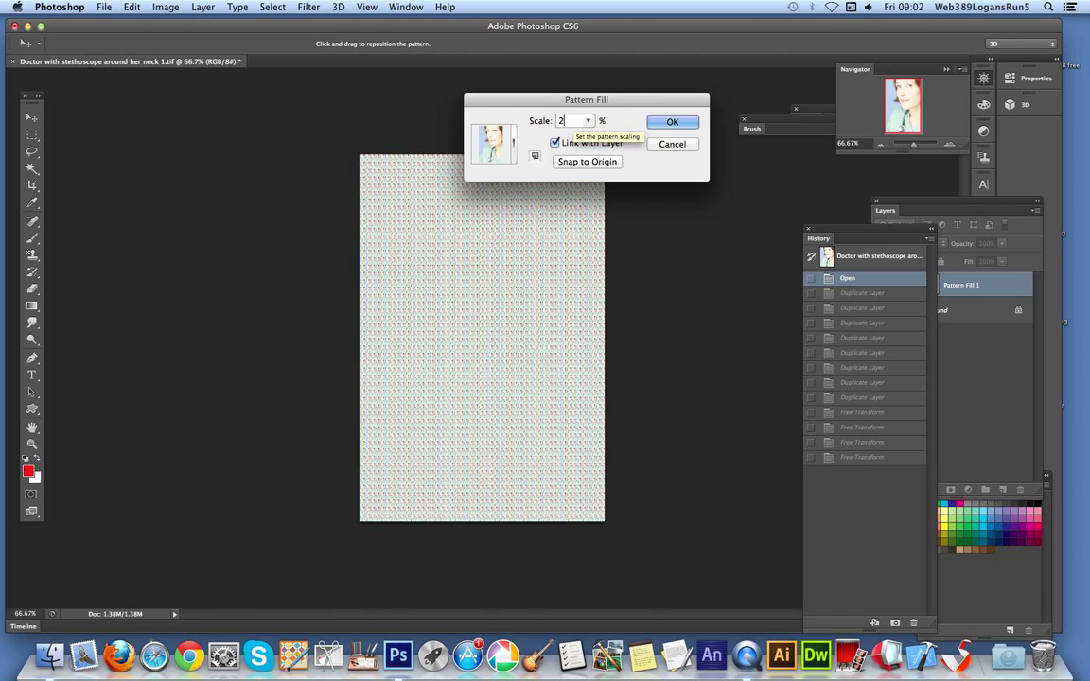
{"action": "type", "text": "5"}
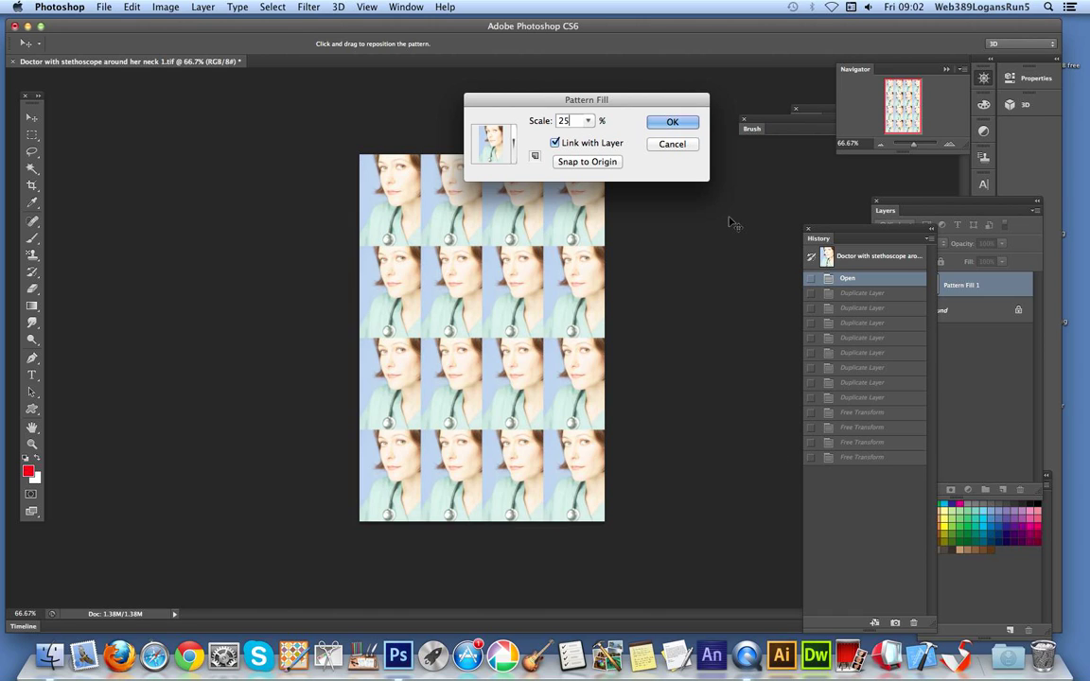
{"action": "left_click", "coordinate": [671, 123]}
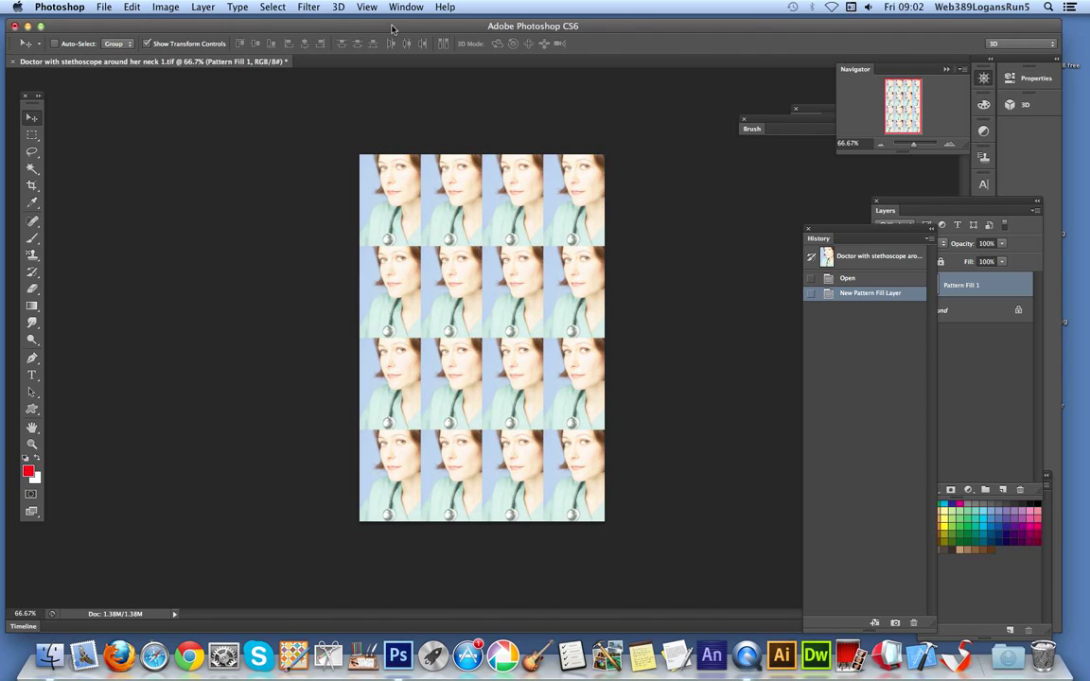
Flatten the image into a single layer.
{"action": "left_click", "coordinate": [131, 7]}
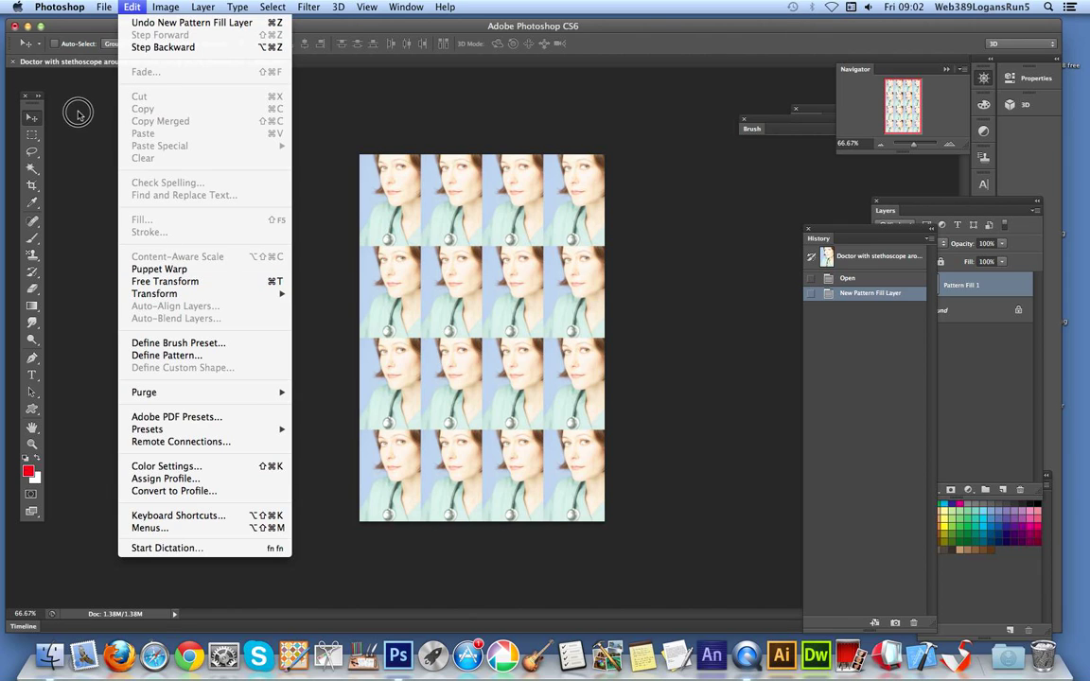
{"action": "mouse_move", "coordinate": [214, 10]}
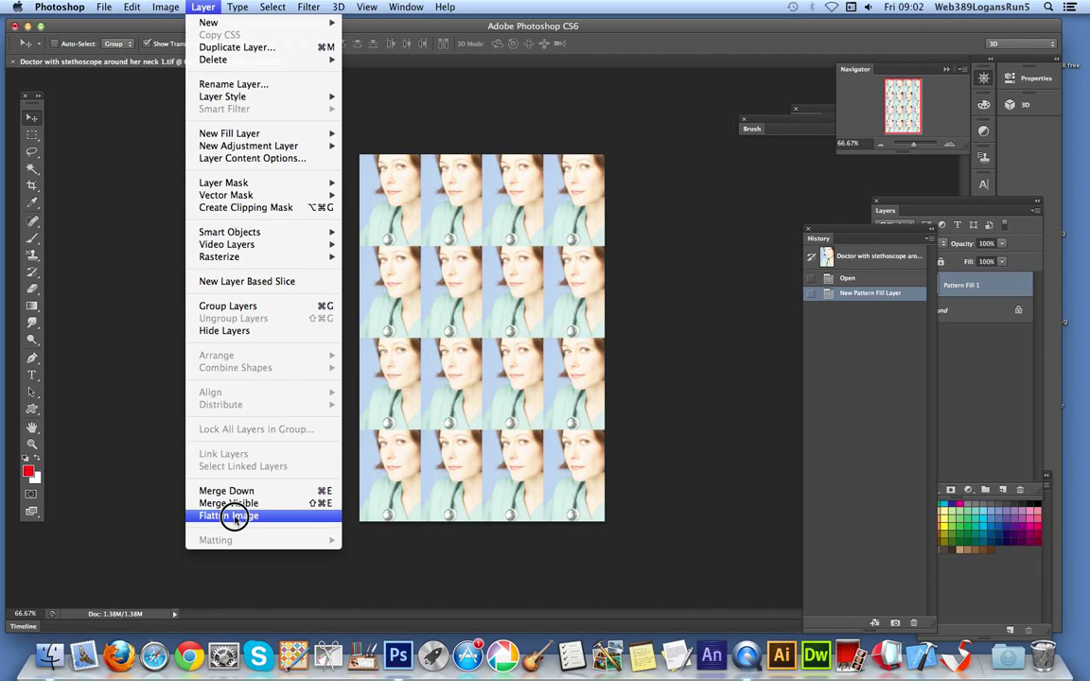
{"action": "left_click", "coordinate": [233, 517]}
Bring up Edit > Fill and expand its Use contents list.
{"action": "left_click", "coordinate": [130, 8]}
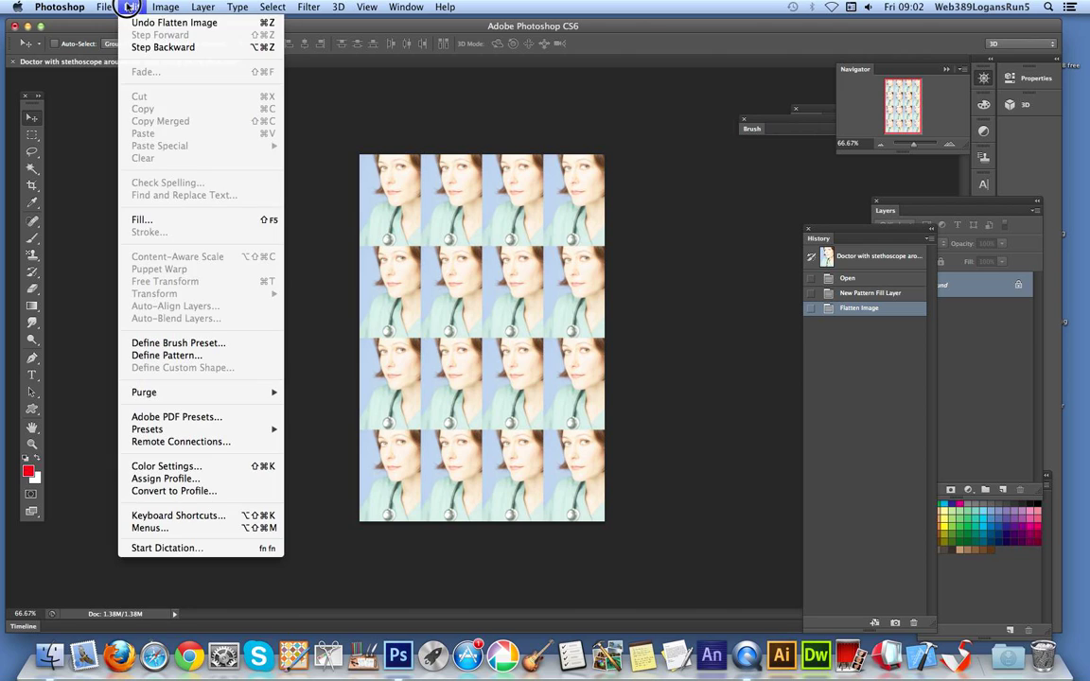
{"action": "left_click", "coordinate": [159, 219]}
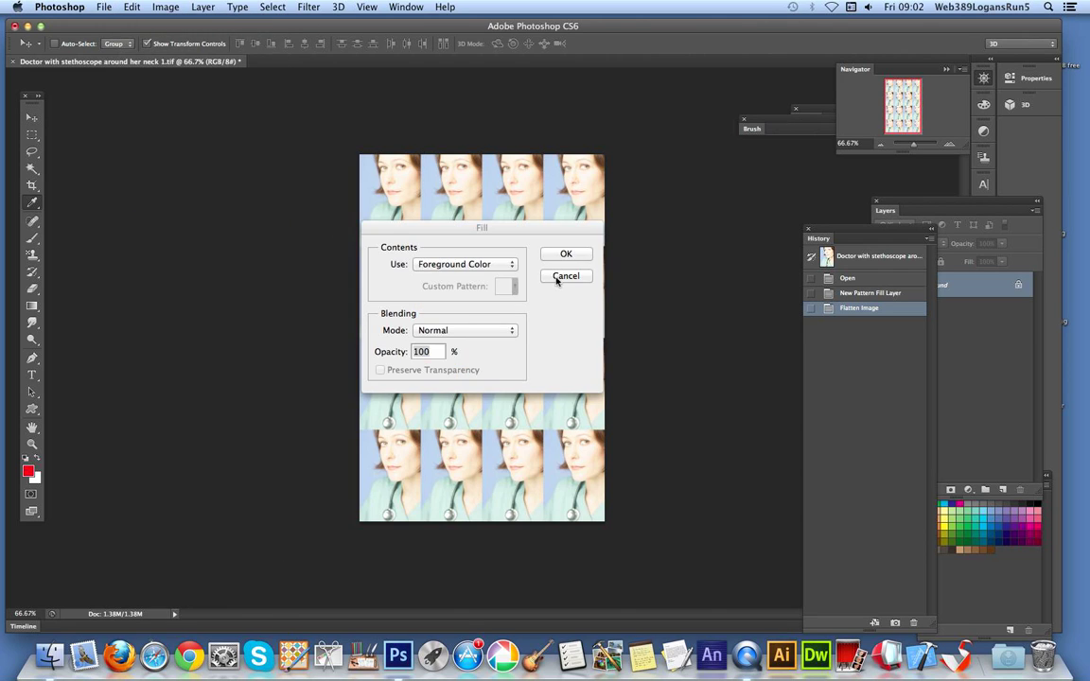
{"action": "left_click", "coordinate": [446, 264]}
Set the fill to Pattern with the Brick Fill 1 script and the doctor portrait custom pattern.
{"action": "left_click", "coordinate": [458, 322]}
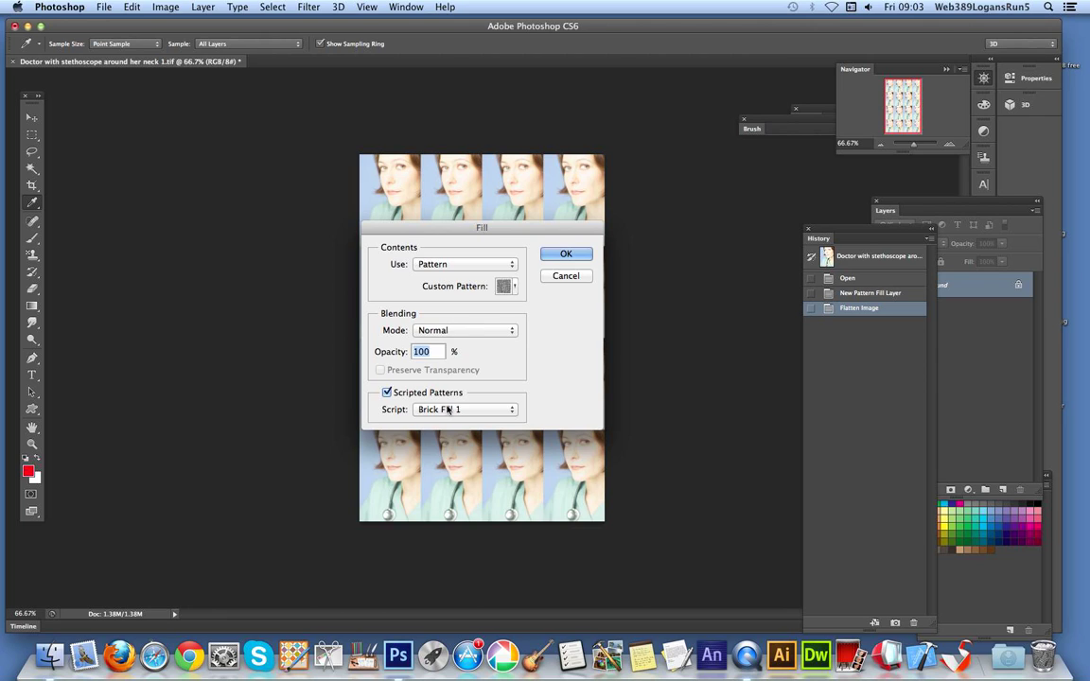
{"action": "left_click", "coordinate": [441, 410]}
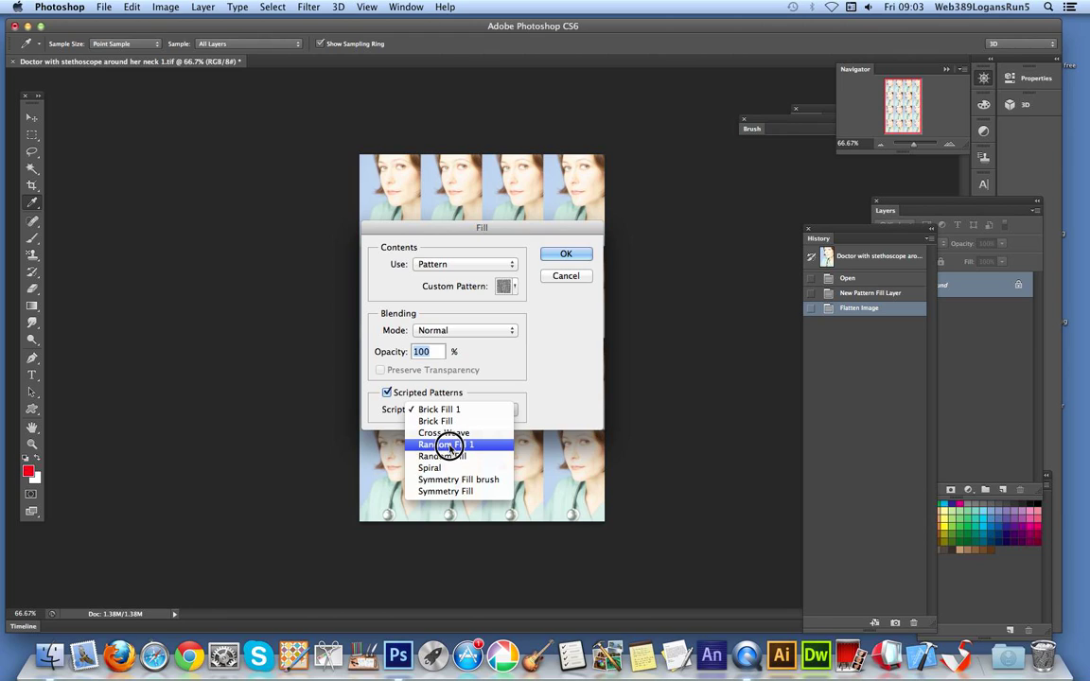
{"action": "left_click", "coordinate": [502, 390]}
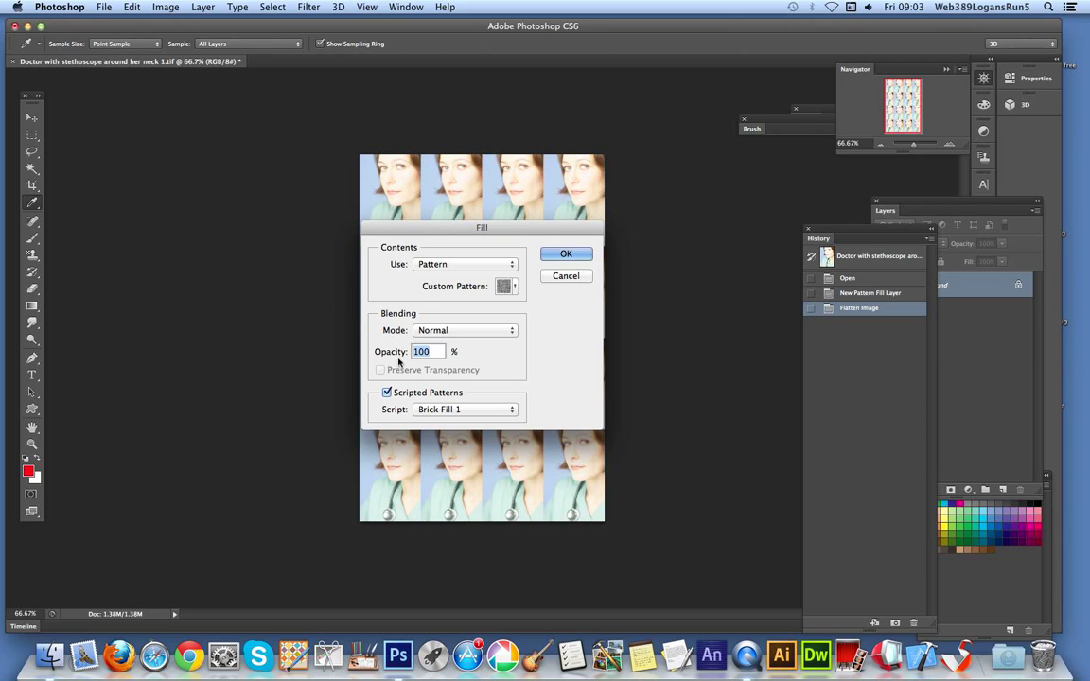
{"action": "left_click", "coordinate": [514, 286]}
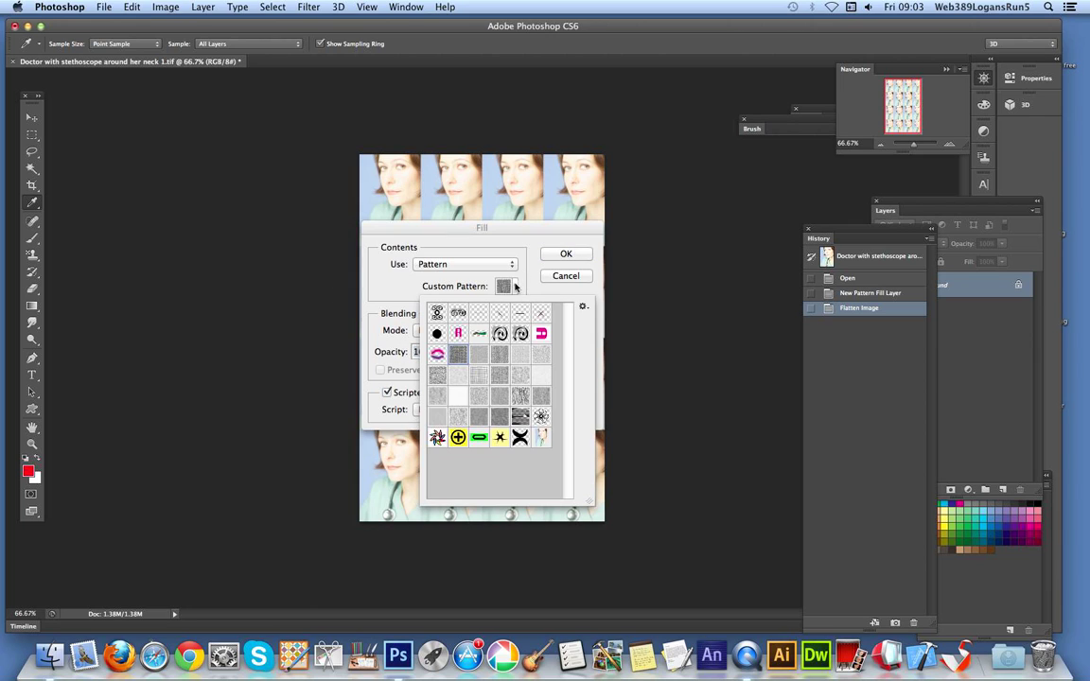
{"action": "left_click", "coordinate": [543, 437]}
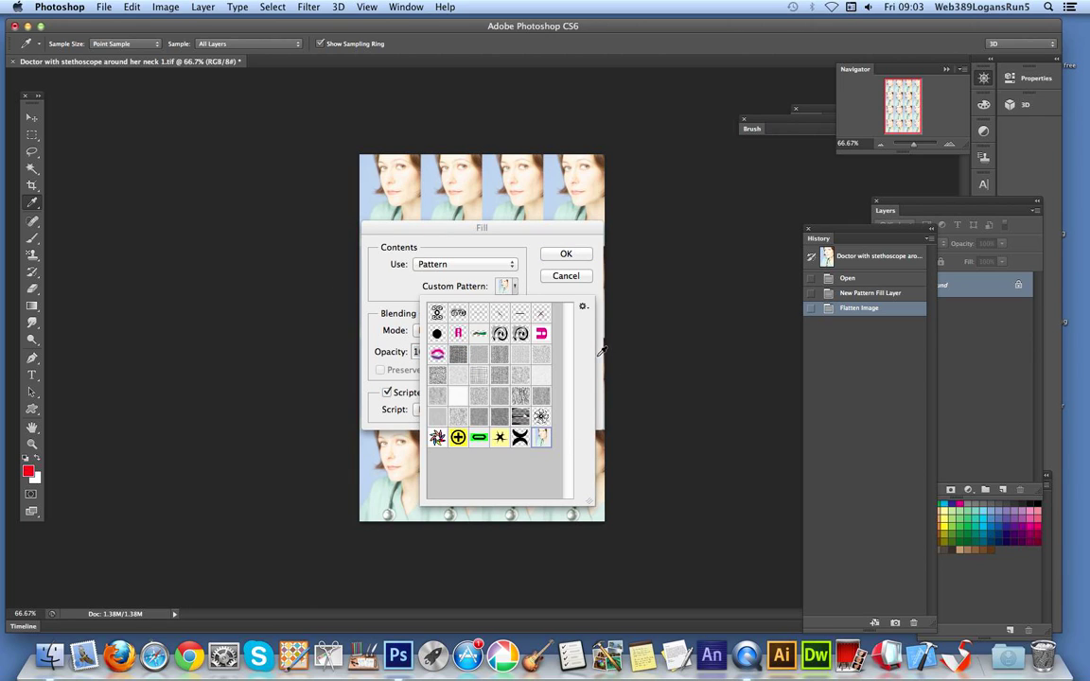
{"action": "left_click", "coordinate": [502, 264]}
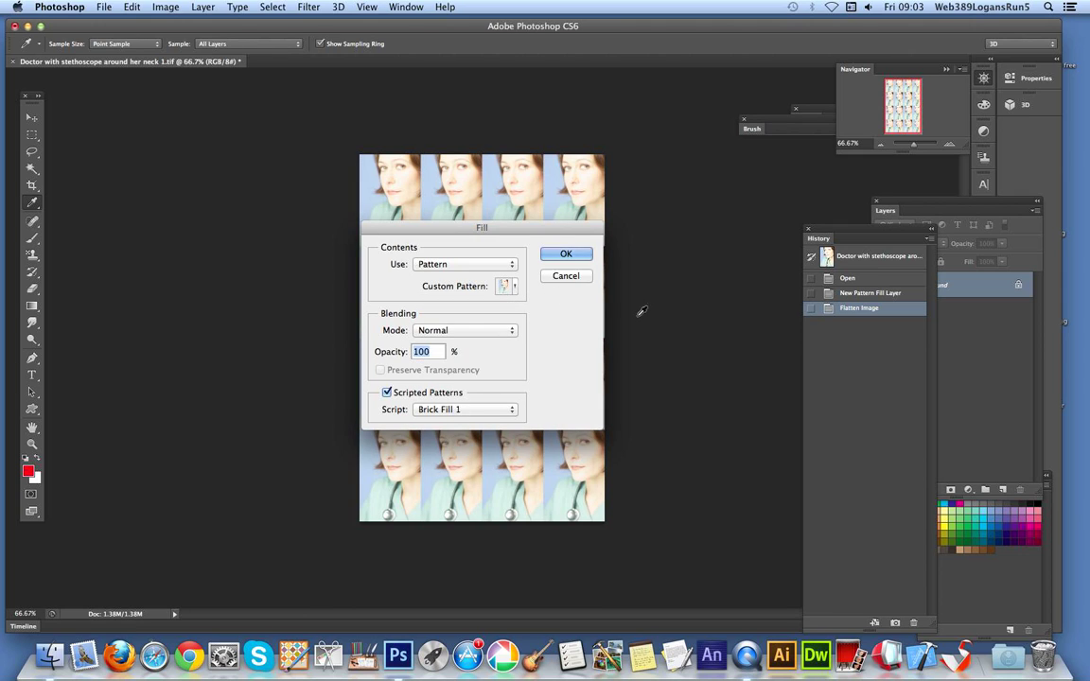
Apply the Brick Fill pattern fill, then revert to the original photo via History.
{"action": "left_click", "coordinate": [566, 253]}
{"action": "key", "text": "v"}
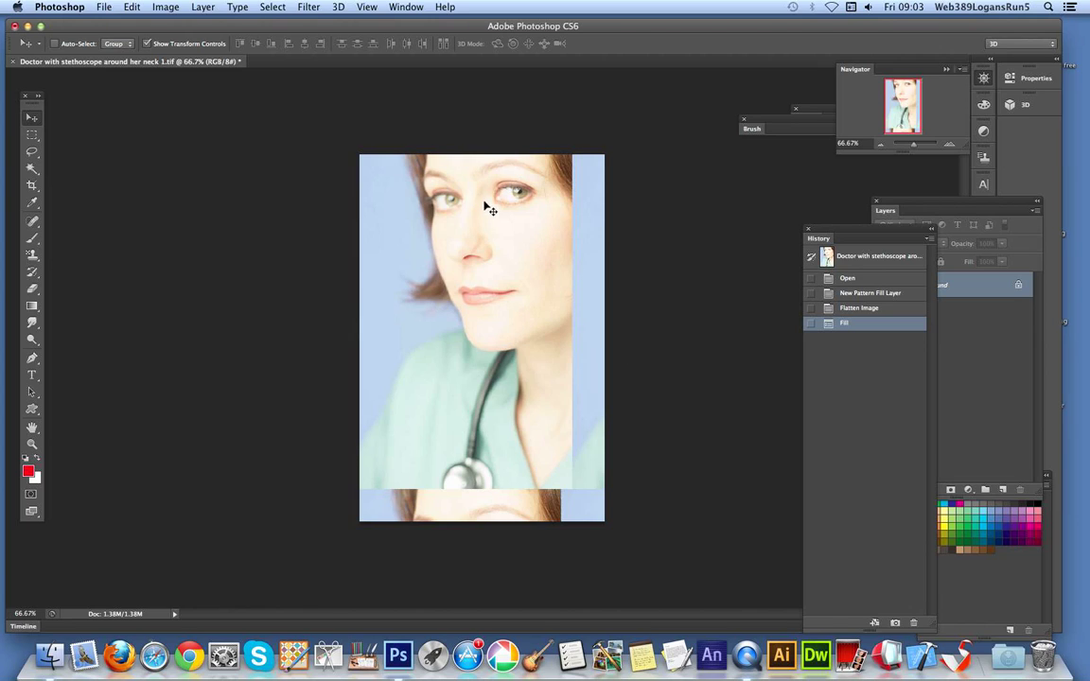
{"action": "left_click", "coordinate": [847, 278]}
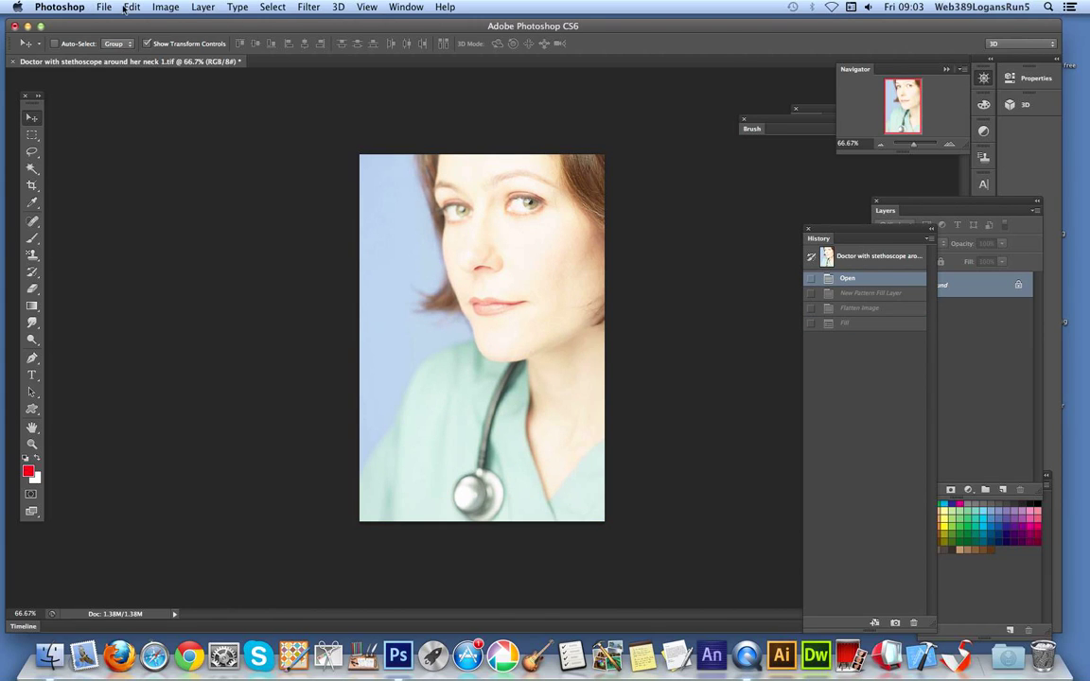
Resize the image to 200 pixels wide and define it as a new pattern.
{"action": "left_click", "coordinate": [163, 7]}
{"action": "left_click", "coordinate": [188, 121]}
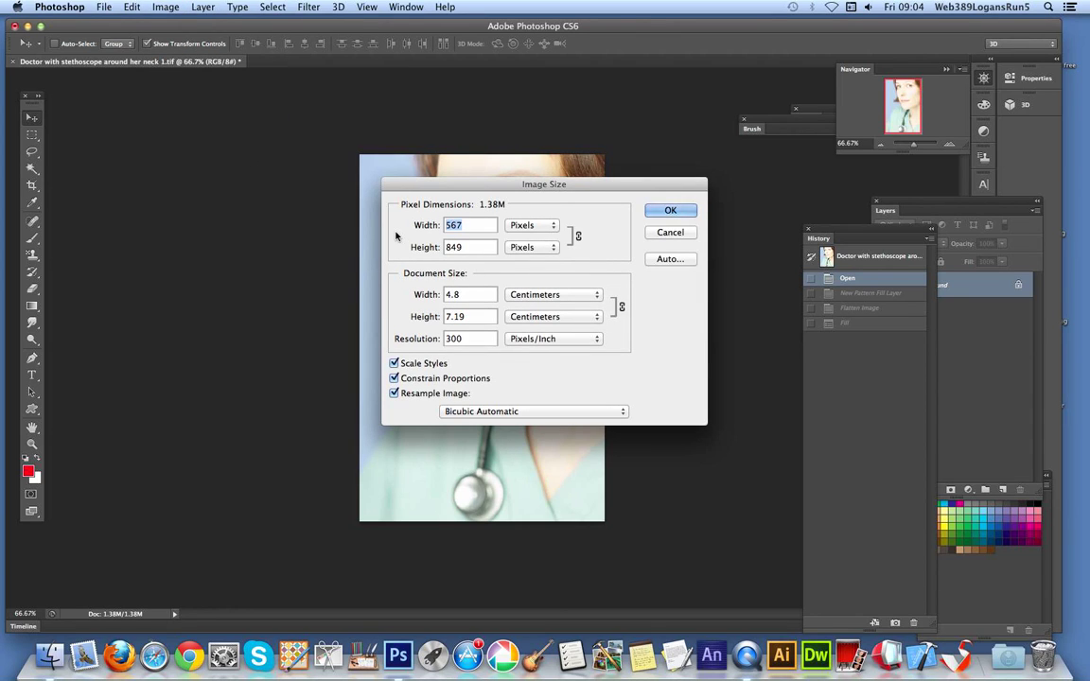
{"action": "type", "text": "200"}
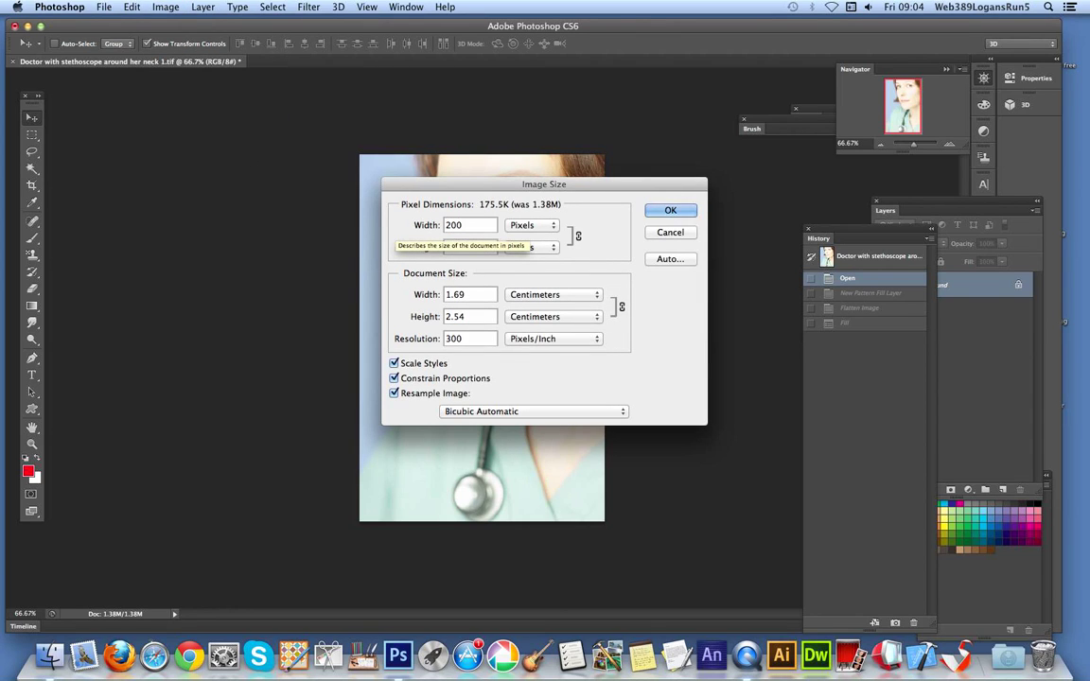
{"action": "key", "text": "Return"}
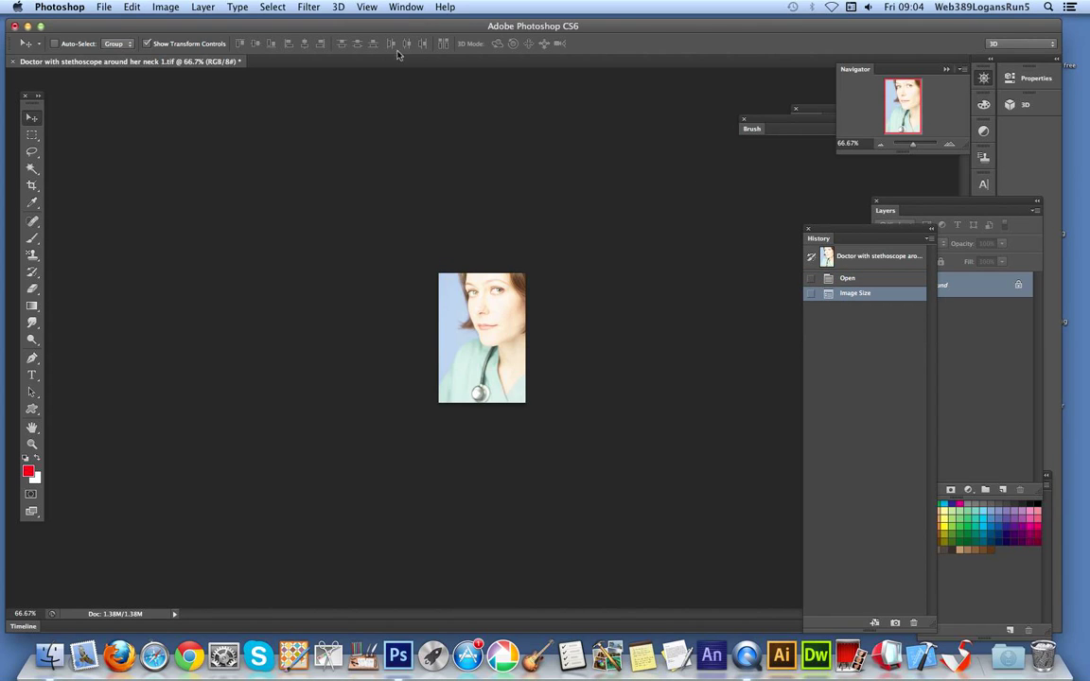
{"action": "left_click", "coordinate": [131, 6]}
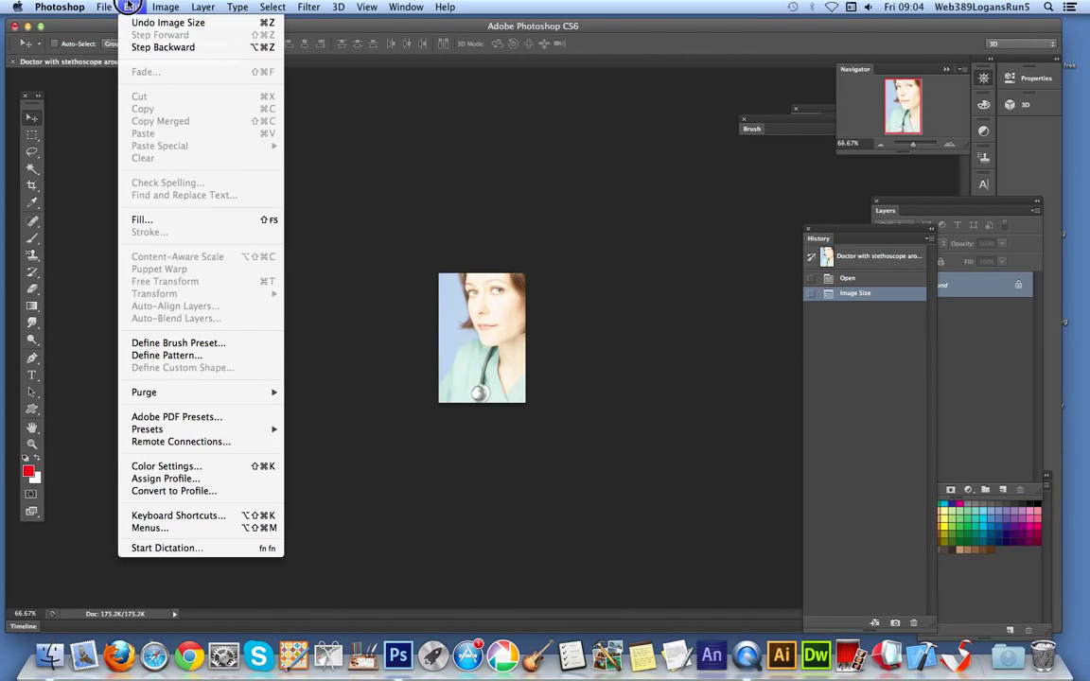
{"action": "left_click", "coordinate": [201, 356]}
{"action": "left_click", "coordinate": [700, 296]}
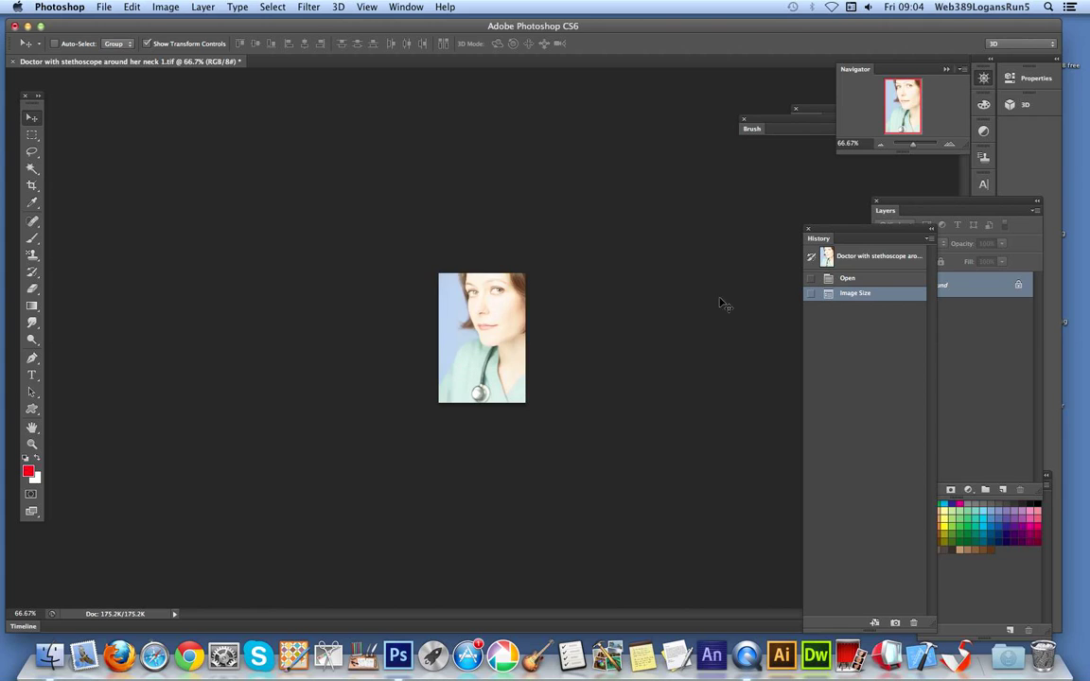
Restore the full-size photo and fill it with the new 200-pixel portrait pattern using Brick Fill 1.
{"action": "left_click", "coordinate": [848, 279]}
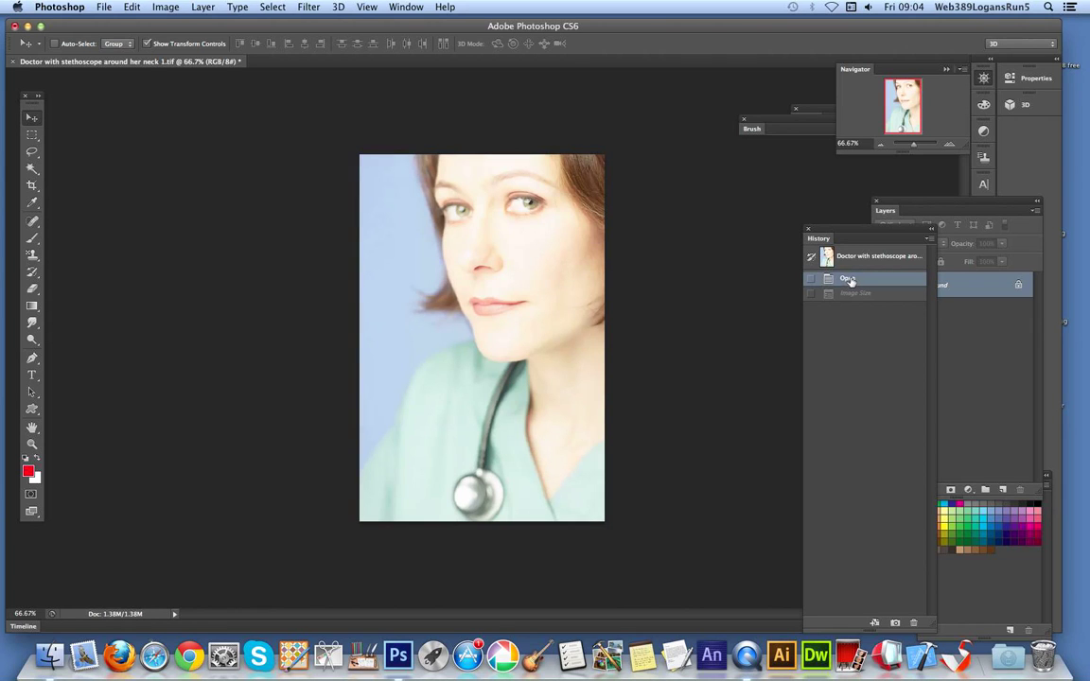
{"action": "left_click", "coordinate": [132, 6]}
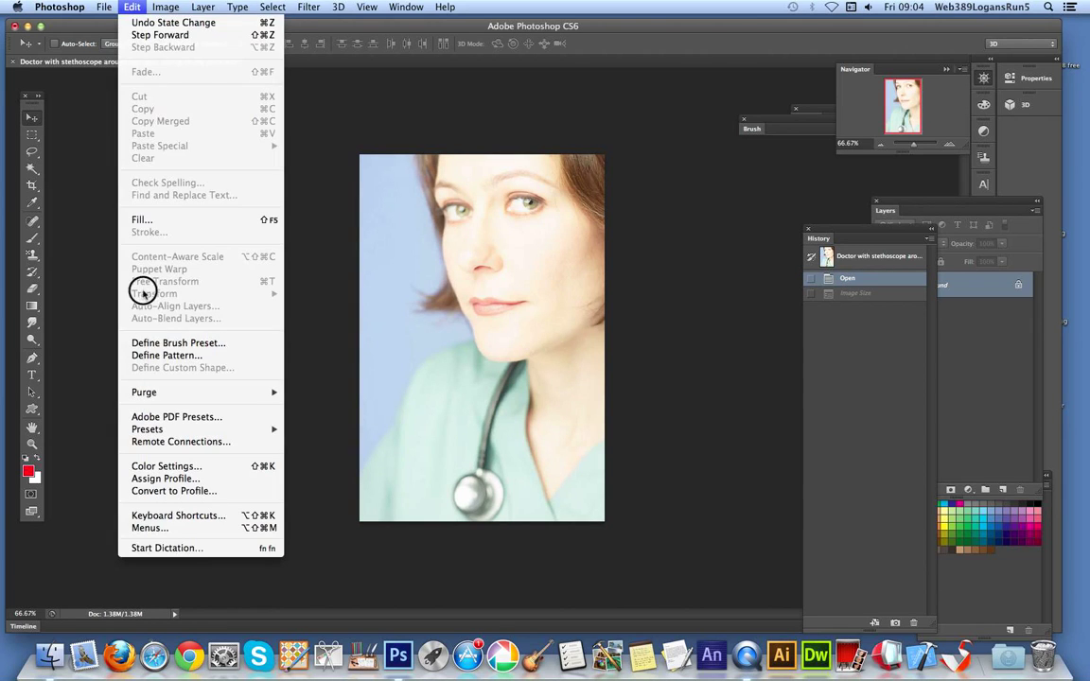
{"action": "left_click", "coordinate": [147, 221]}
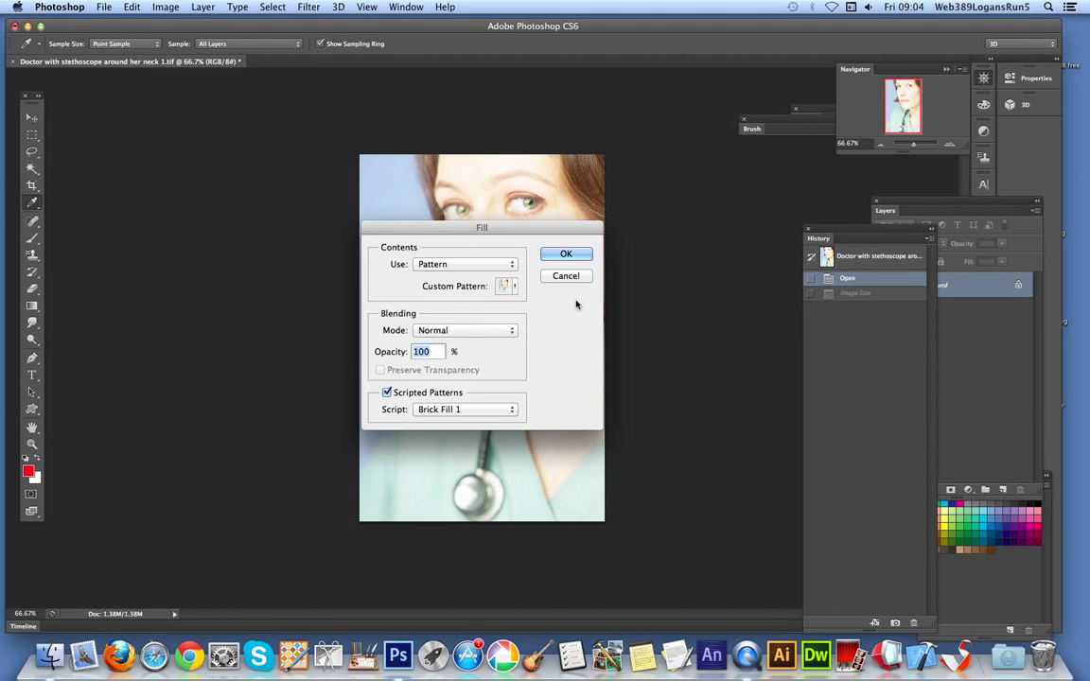
{"action": "left_click", "coordinate": [516, 288]}
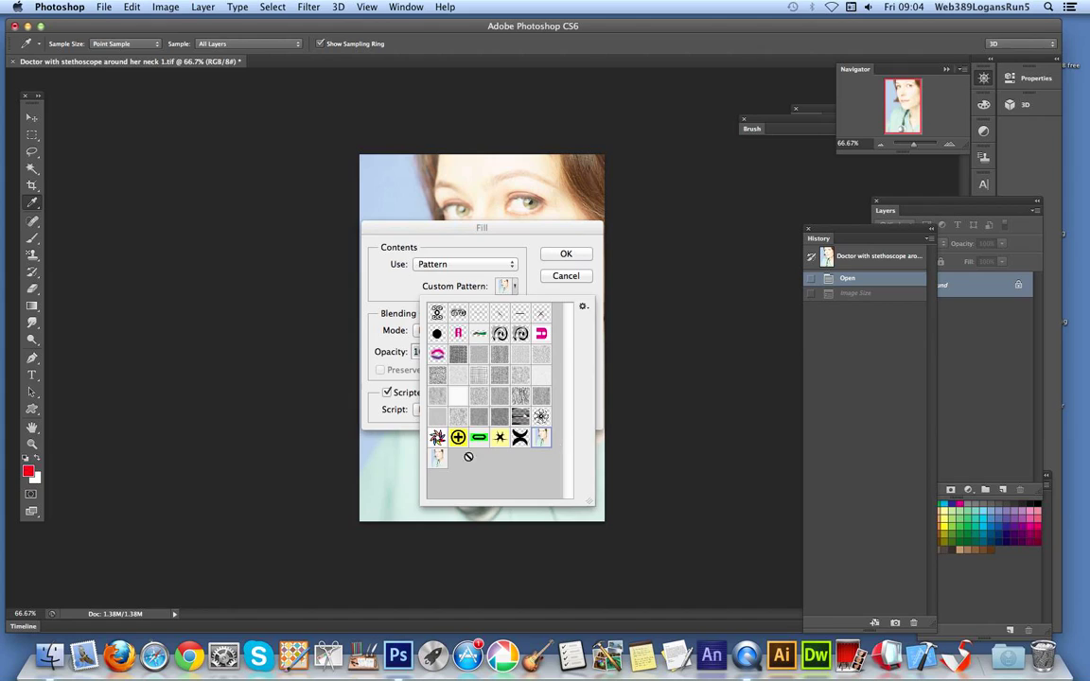
{"action": "left_click", "coordinate": [439, 459]}
{"action": "left_click", "coordinate": [576, 263]}
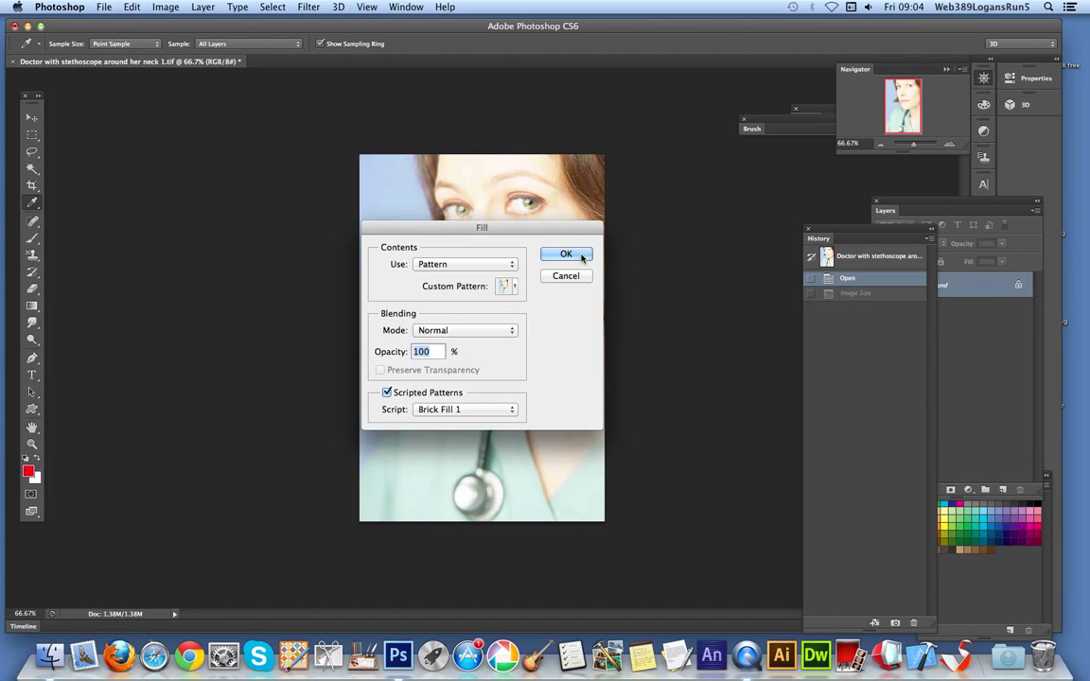
{"action": "left_click", "coordinate": [577, 257]}
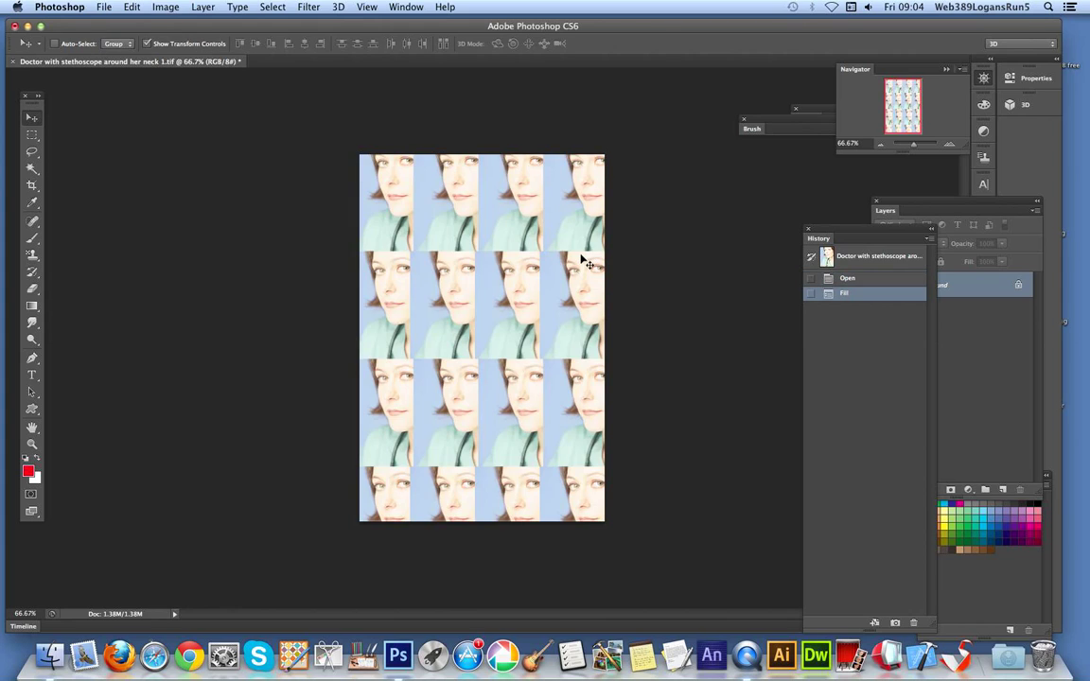